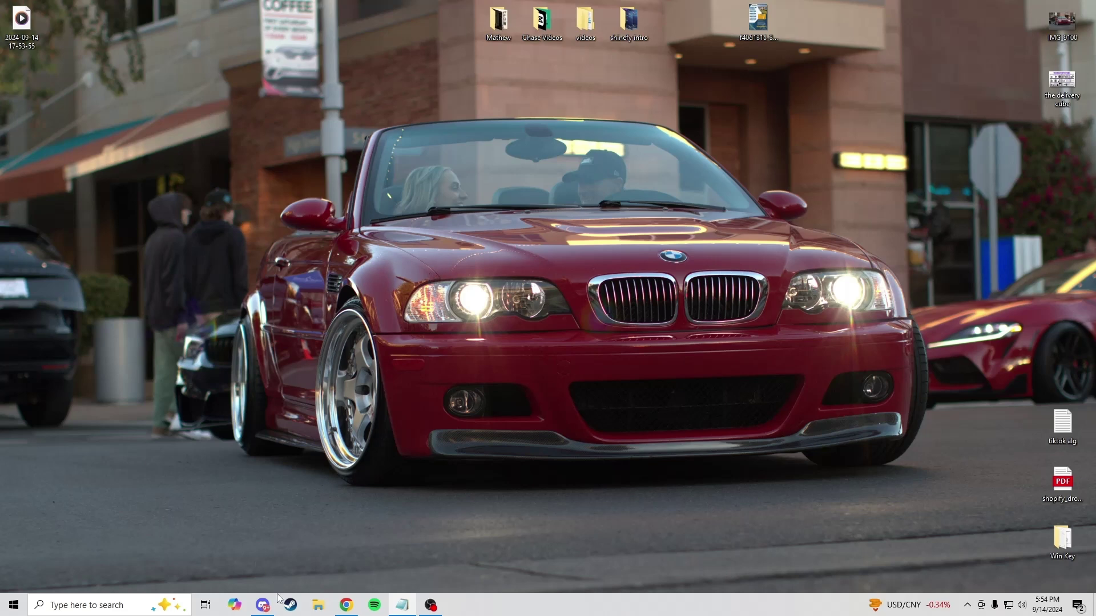
# Switch to Chrome and look through the tool list on the Roadmap sheet of the Shinefy VIP Checklist
pyautogui.click(346, 605)
pyautogui.moveTo(352, 374)
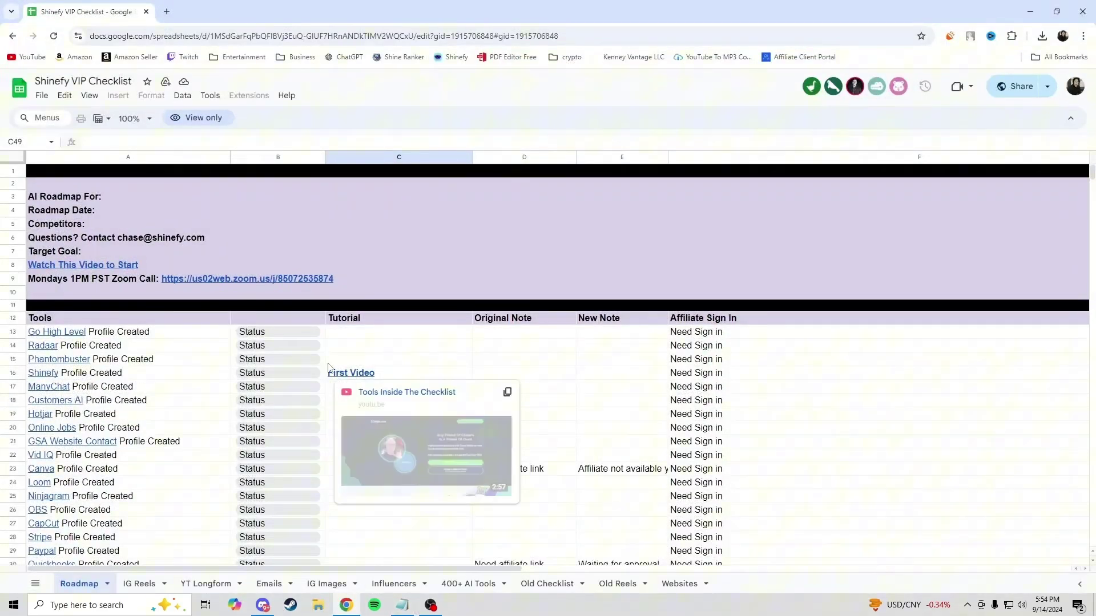
pyautogui.scroll(-5, 299, 353)
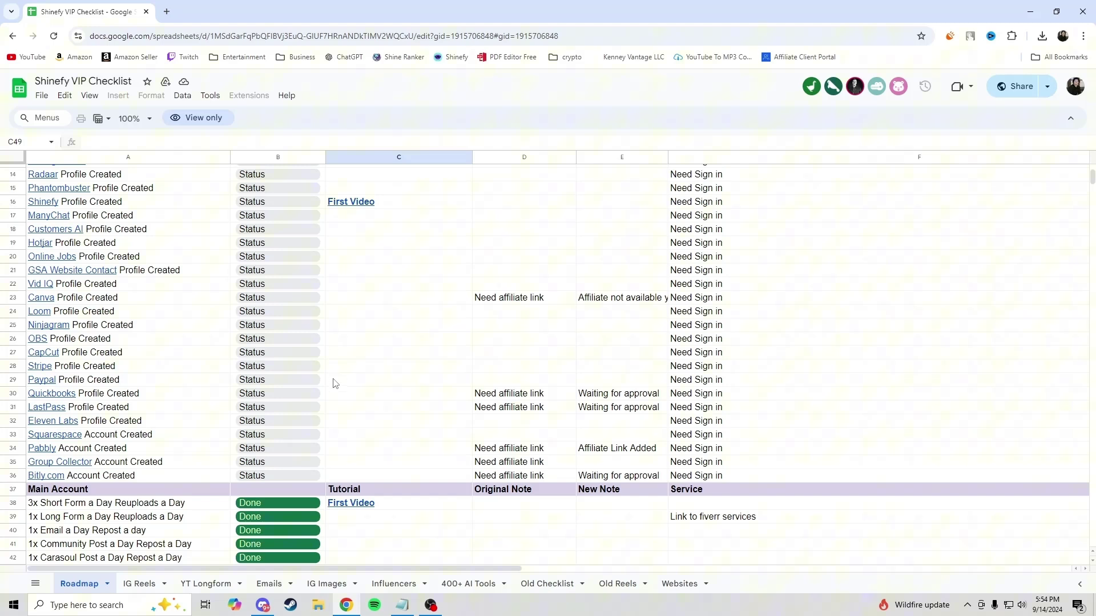
# Examine the post links on the IG Reels sheet and the video view counts on the YT Longform sheet
pyautogui.click(152, 586)
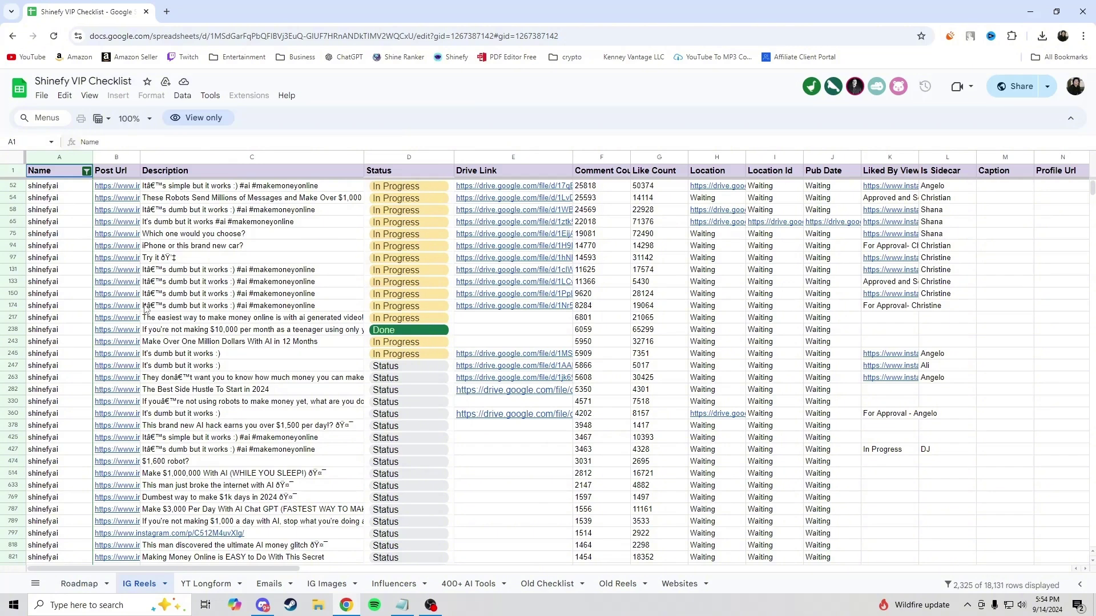
pyautogui.scroll(-2, 142, 323)
pyautogui.click(116, 248)
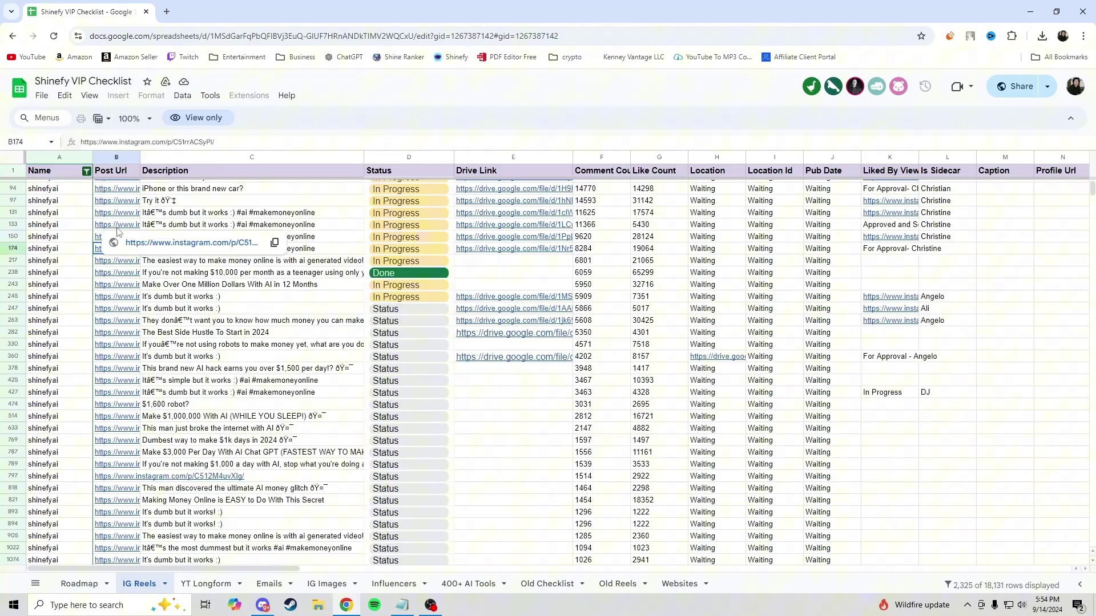
pyautogui.click(206, 585)
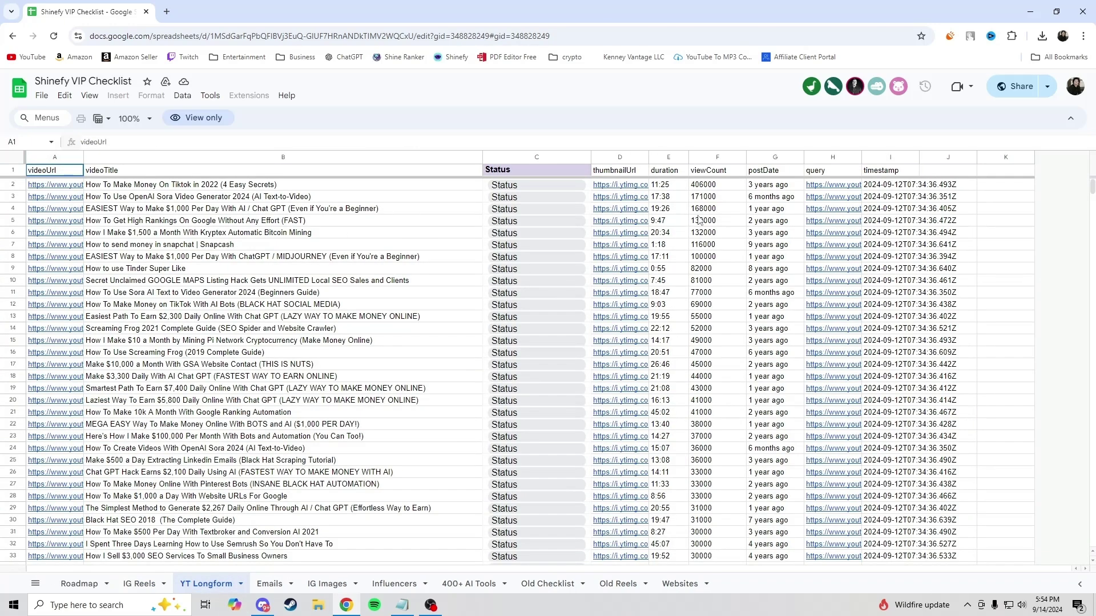
pyautogui.moveTo(717, 187); pyautogui.dragTo(715, 392)
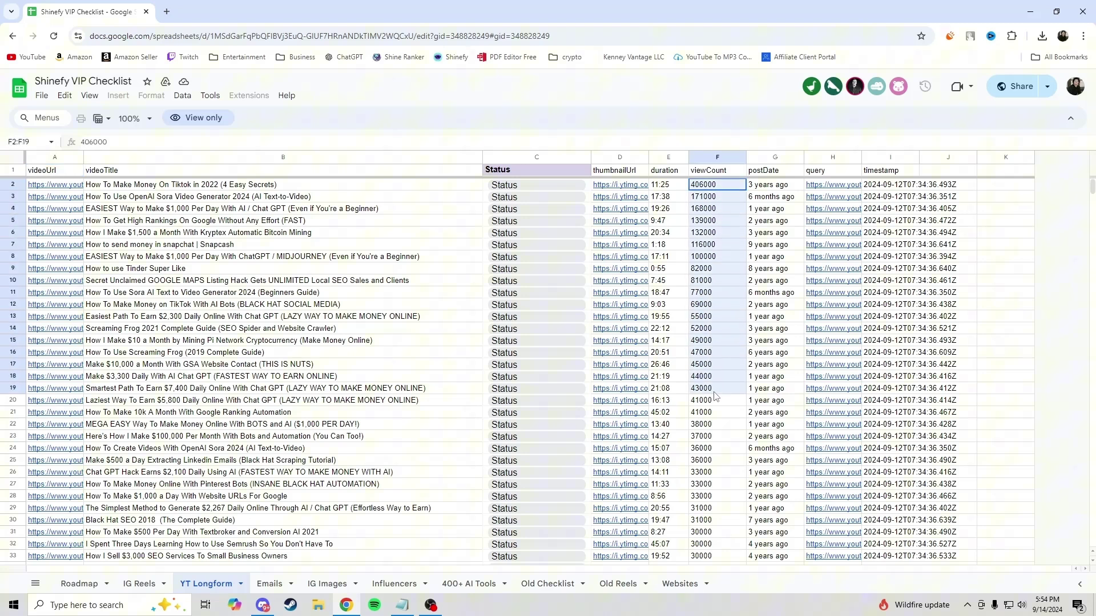
# Switch to HighLevel, find the Elementary Smart Funnel and open its Video Sales Page for editing
pyautogui.hotkey('ctrl', 'pagedown')
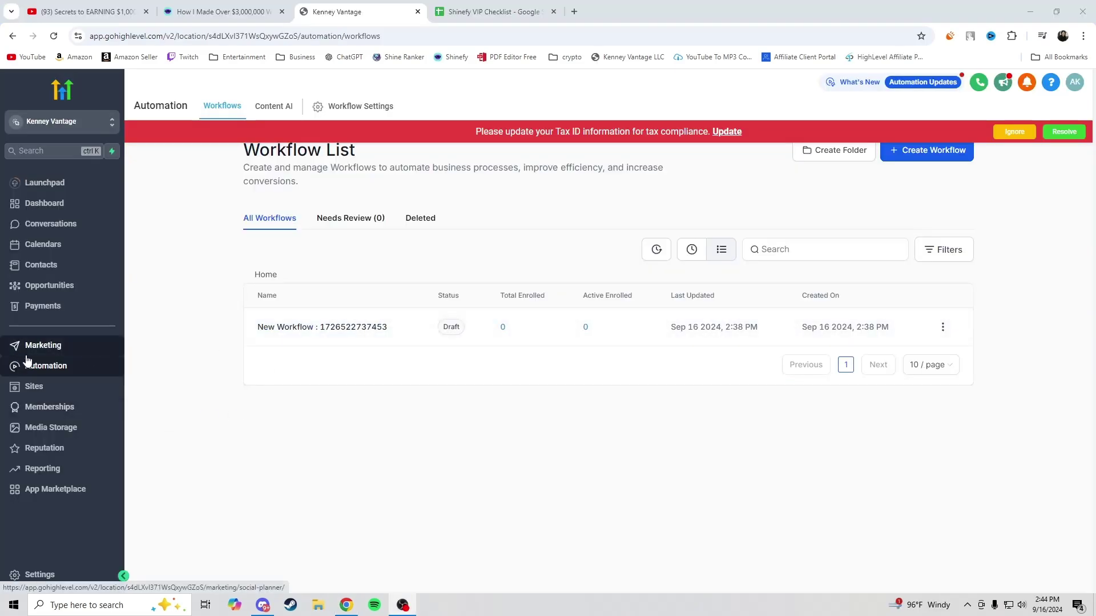
pyautogui.click(32, 386)
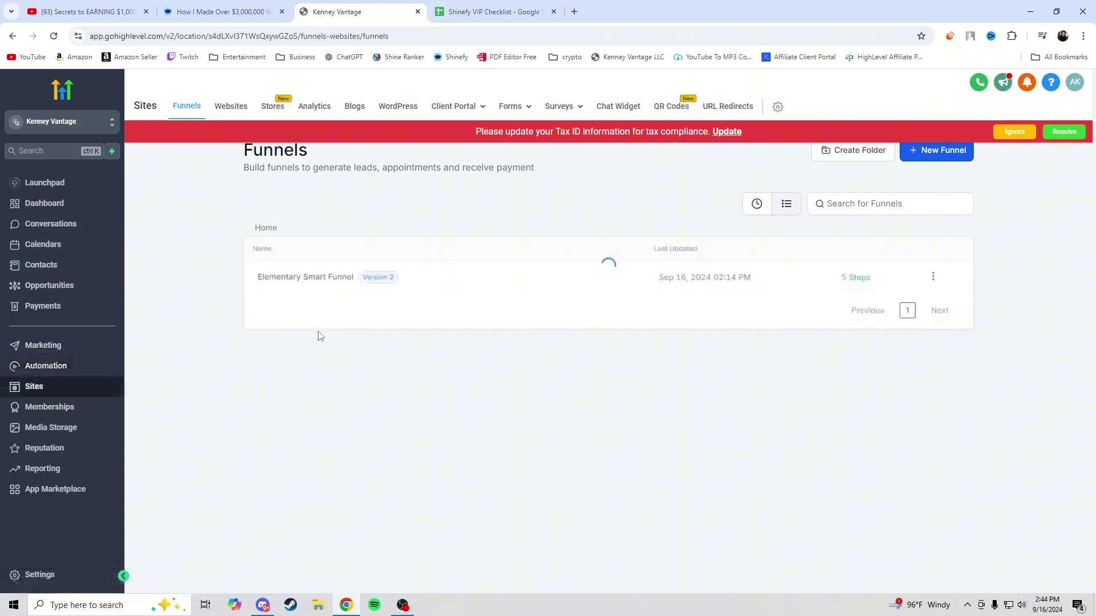
pyautogui.click(313, 280)
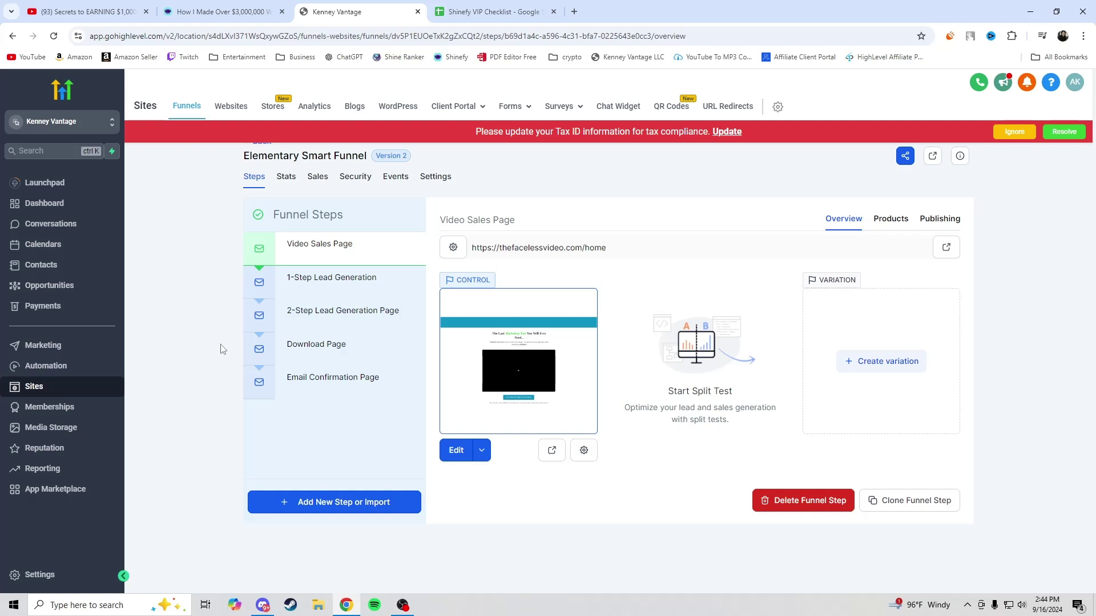
pyautogui.moveTo(281, 396)
pyautogui.click(475, 444)
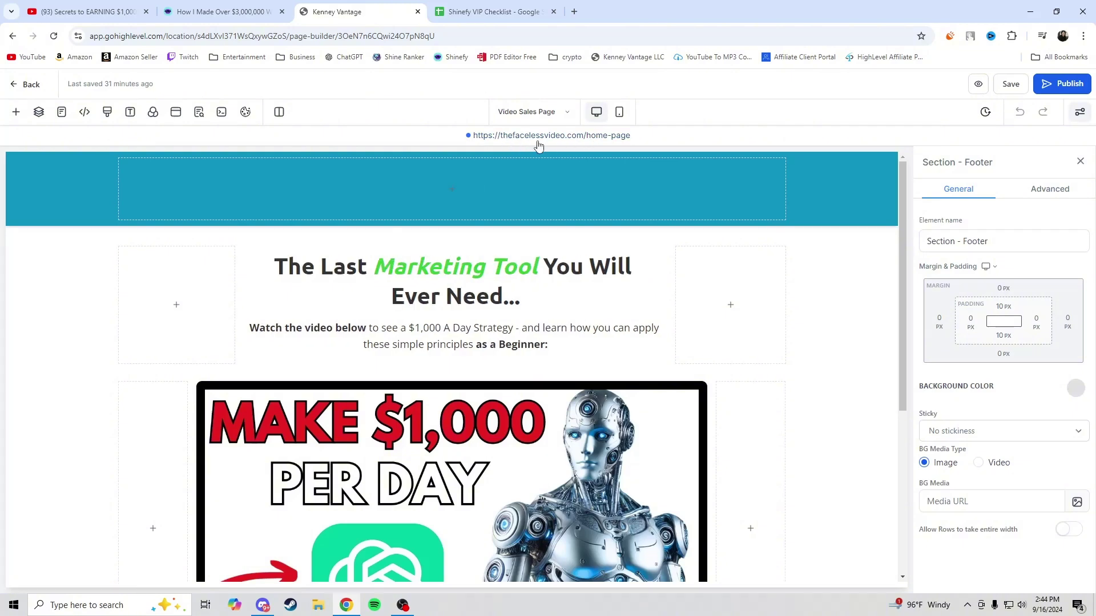
# Look over the sales page and bring up the settings of the "Give me my free software!" button
pyautogui.scroll(-4, 310, 300)
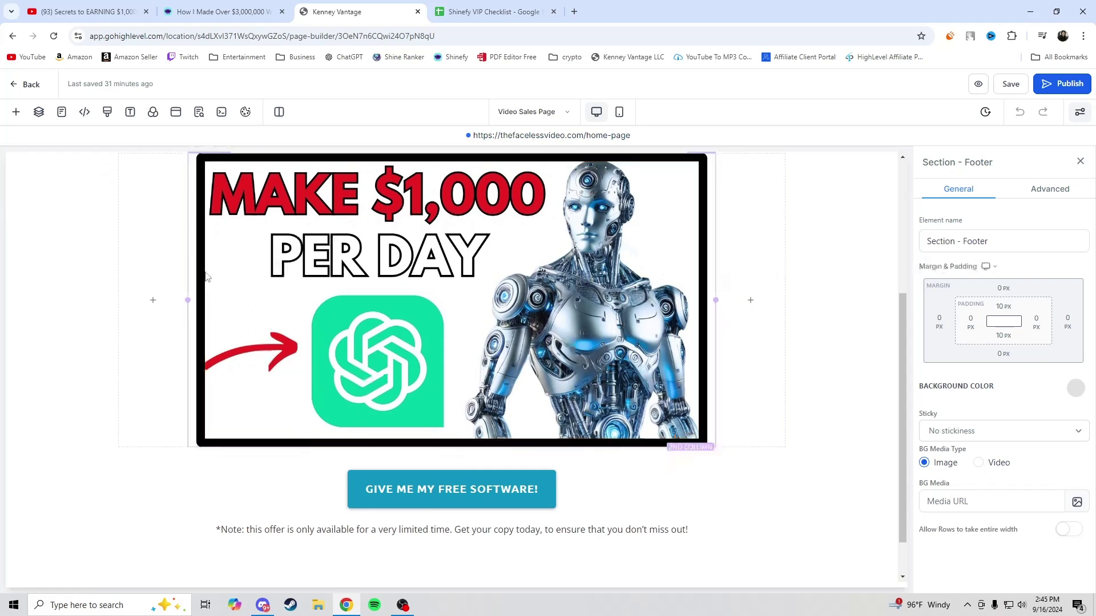
pyautogui.scroll(-1, 474, 416)
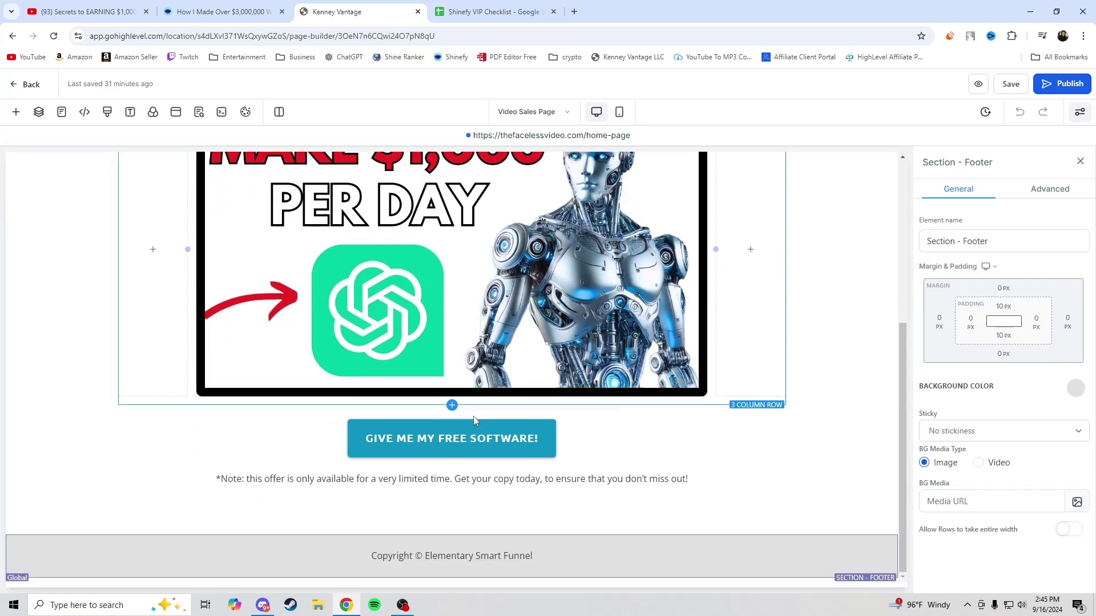
pyautogui.click(423, 439)
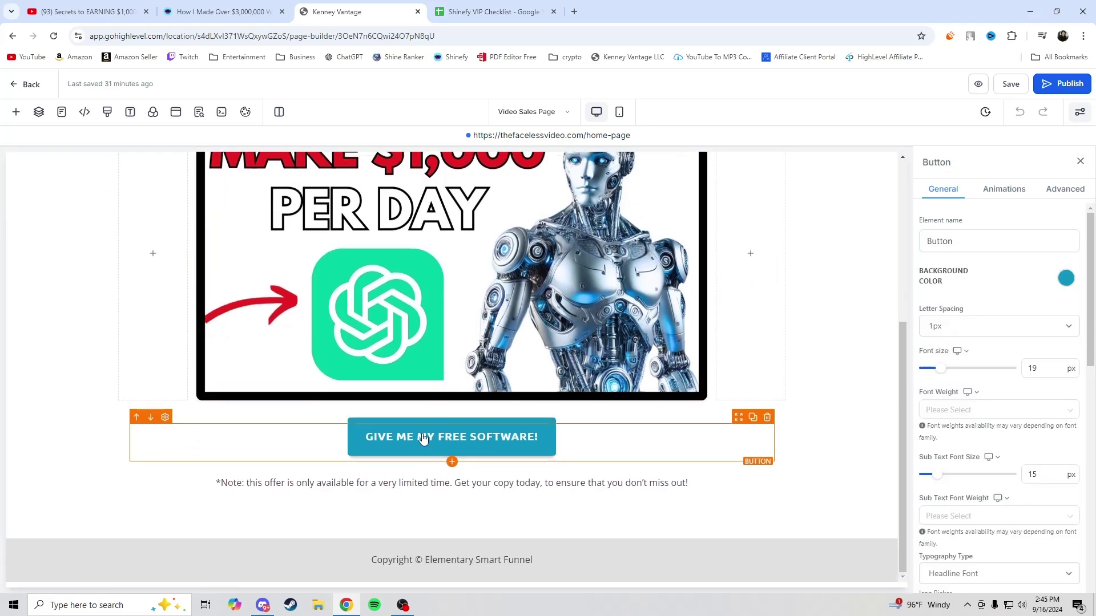
# View the page's sign-up popup with its full name, email and phone fields, and close it
pyautogui.click(175, 112)
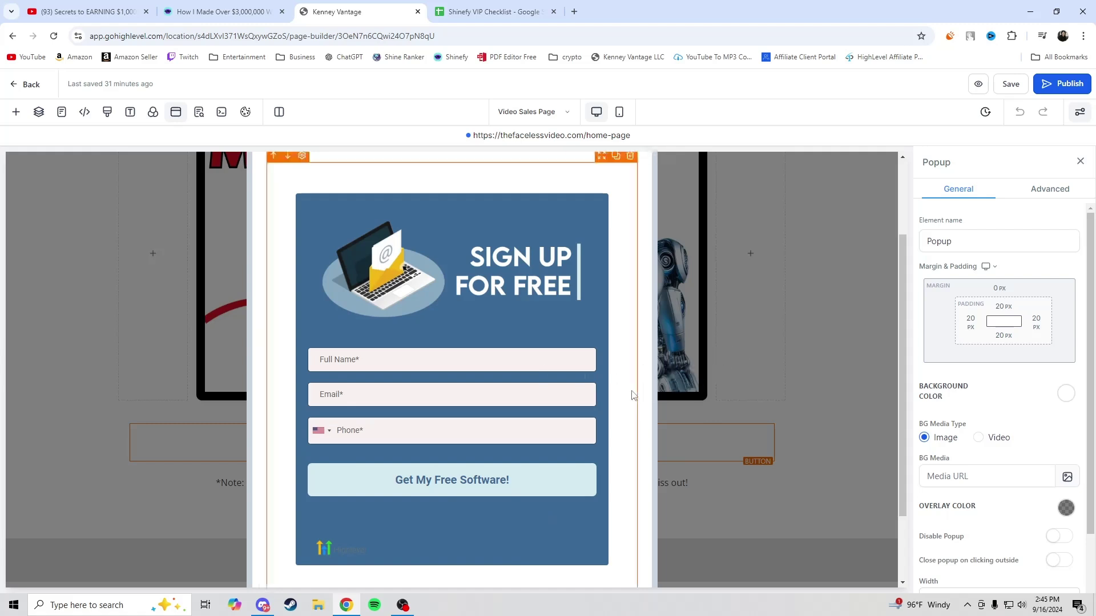
pyautogui.scroll(2, 493, 258)
pyautogui.scroll(-4, 403, 453)
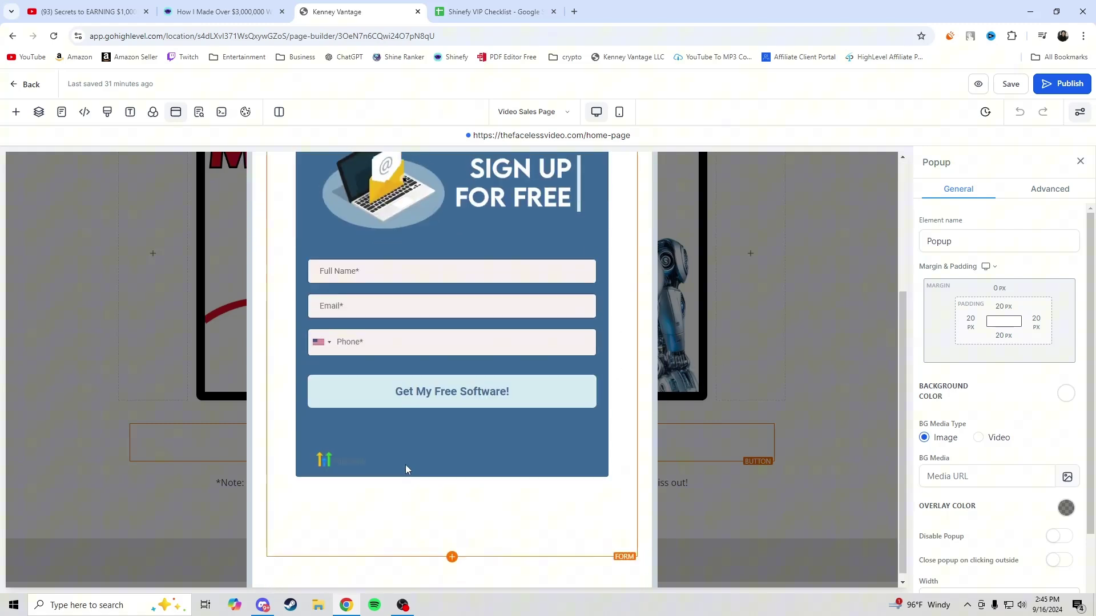
pyautogui.scroll(3, 537, 276)
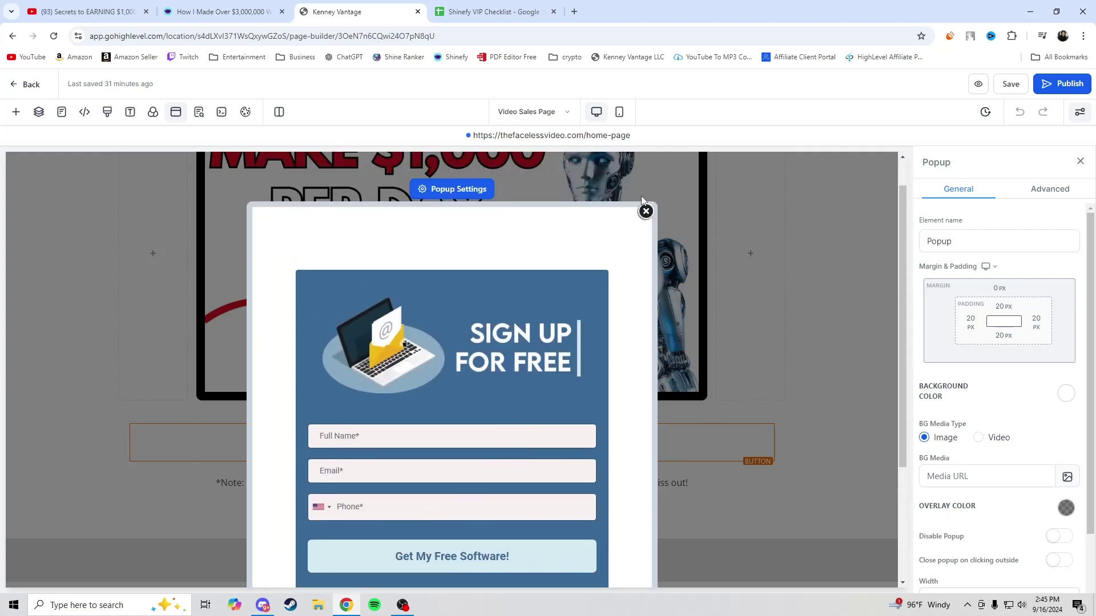
pyautogui.click(645, 213)
# Check the page button's action settings and set the popup form's redirect action to Go to website Url
pyautogui.scroll(2, 503, 409)
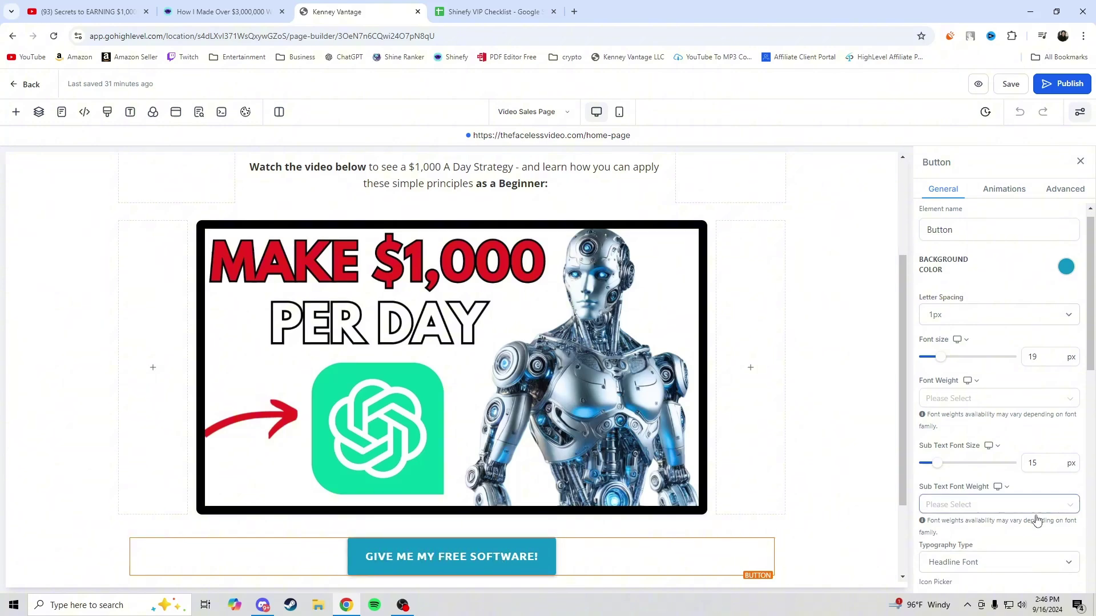
pyautogui.scroll(-10, 1036, 517)
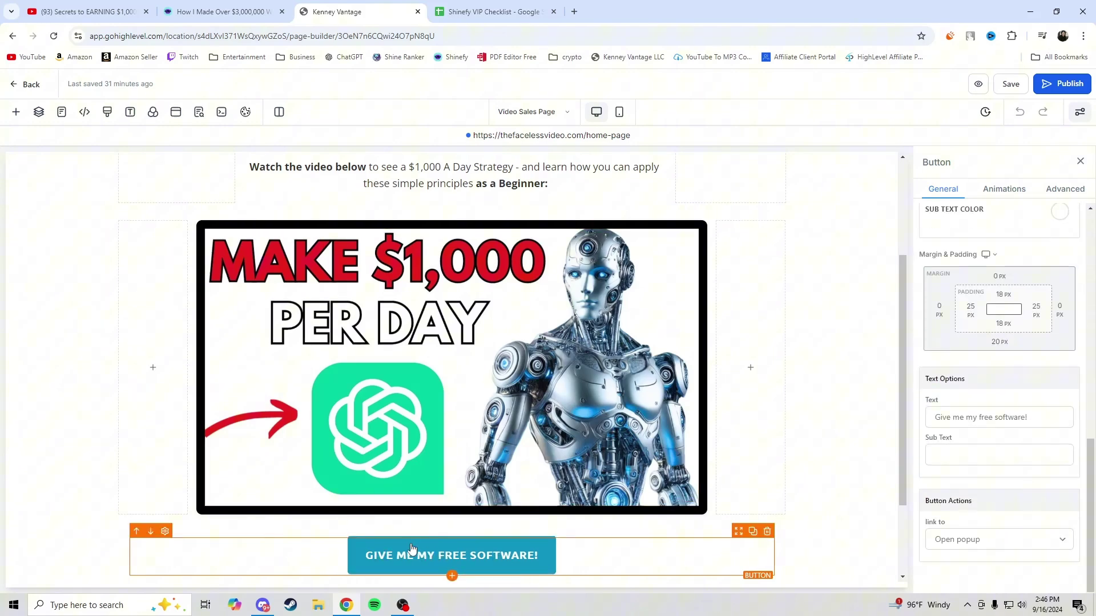
pyautogui.click(176, 111)
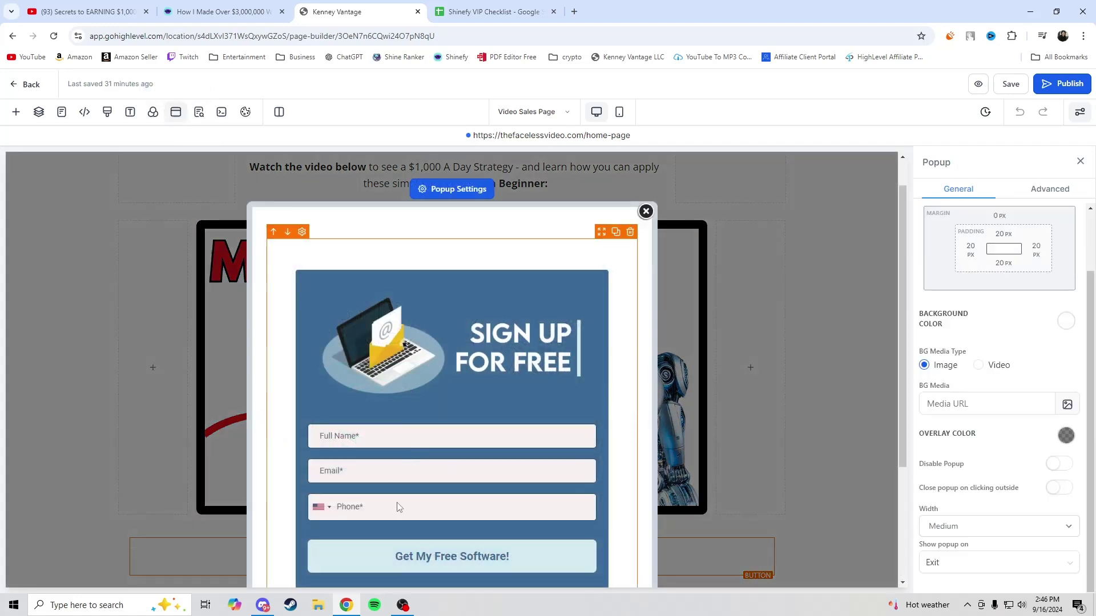
pyautogui.scroll(-3, 450, 497)
pyautogui.click(445, 381)
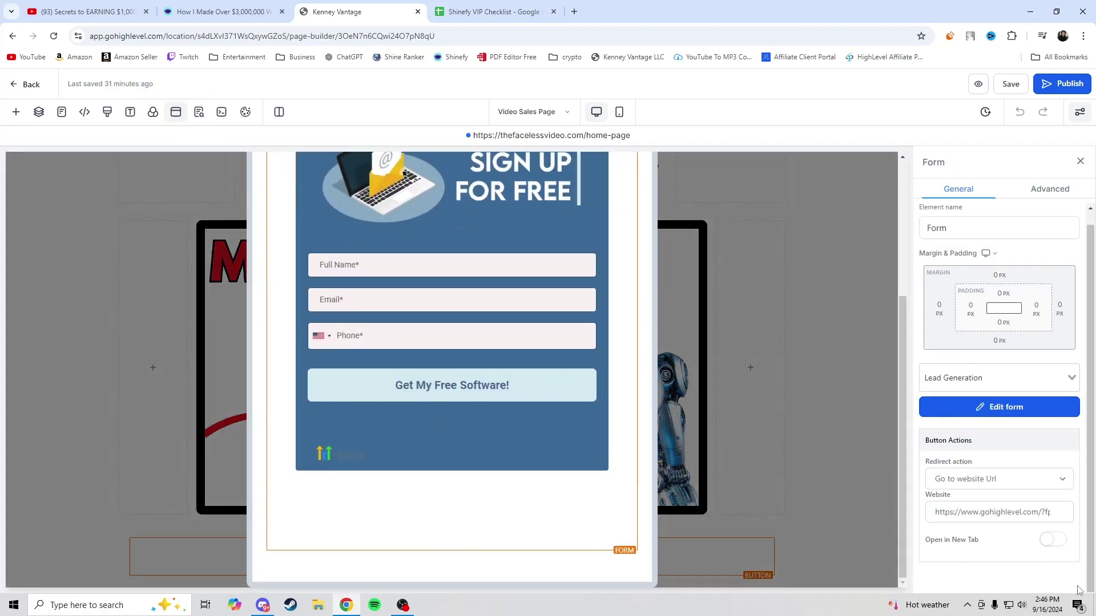
pyautogui.click(992, 481)
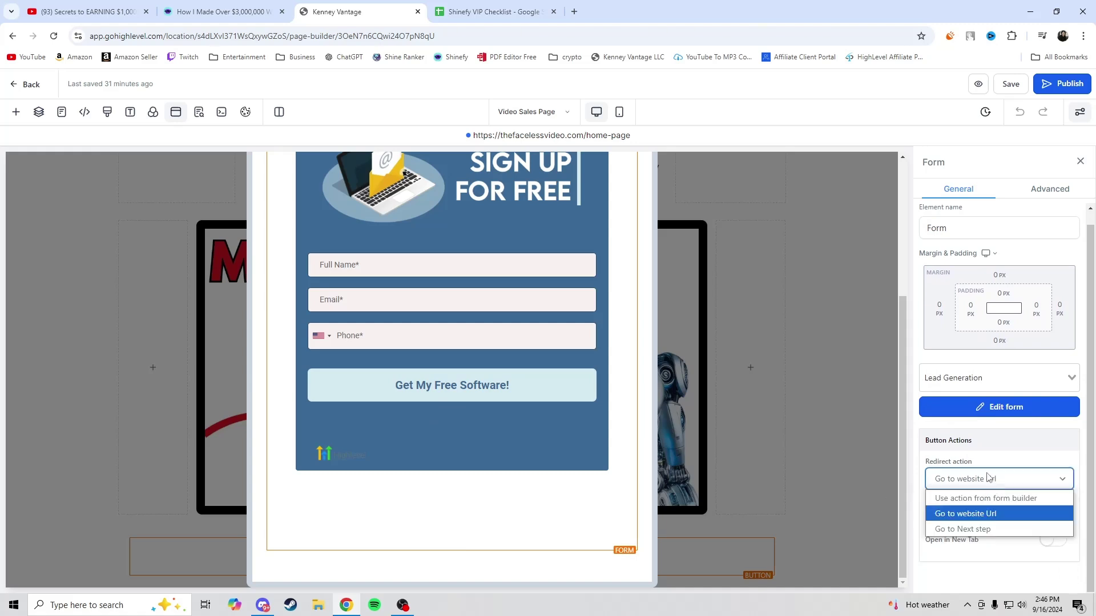
pyautogui.click(970, 515)
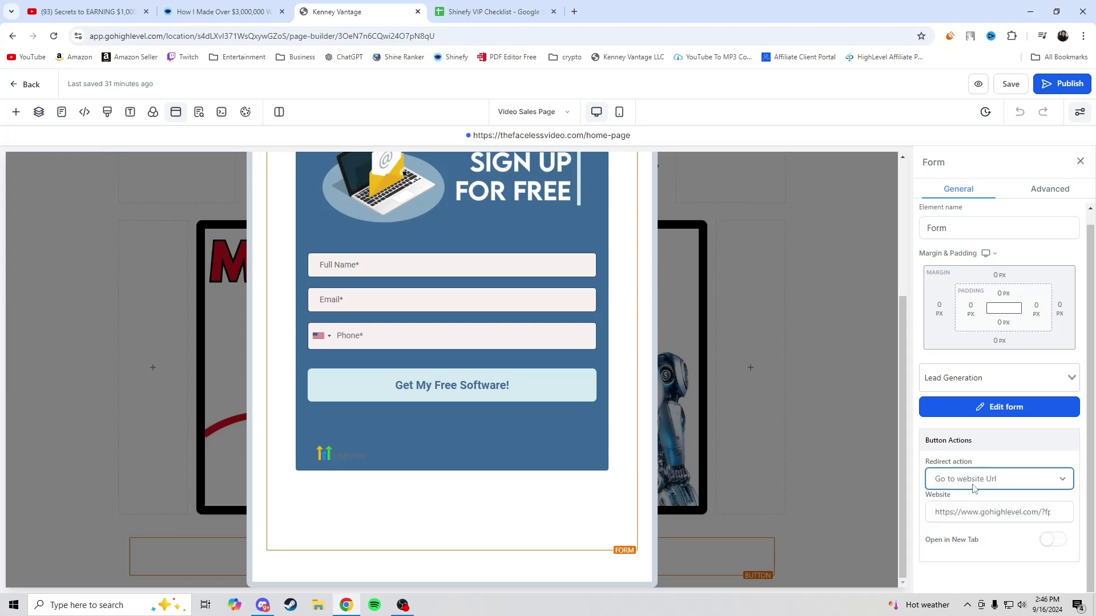
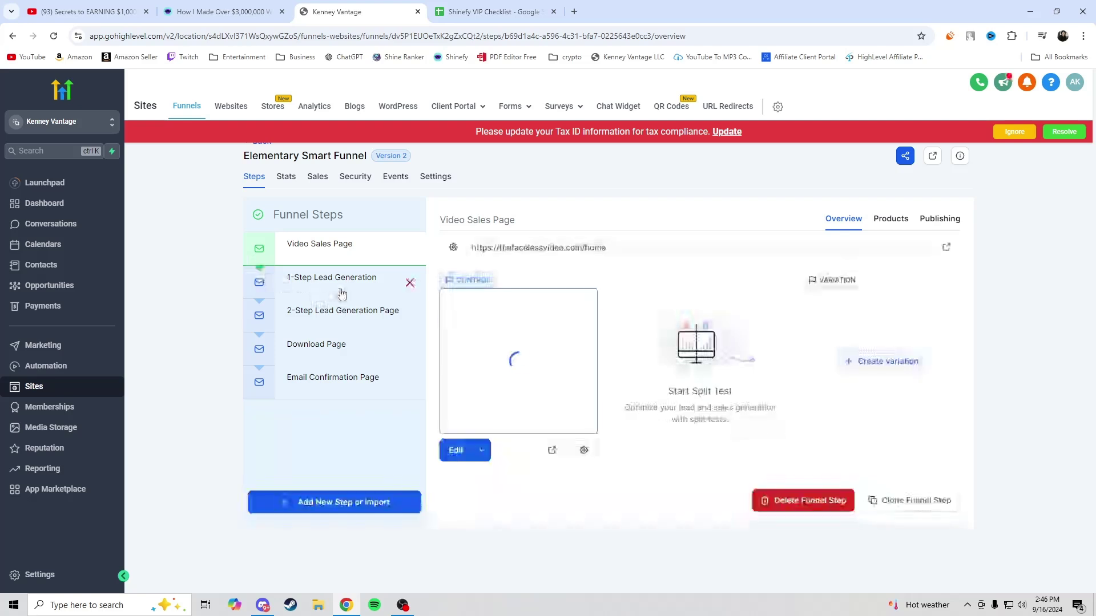
# Delete the 1-Step Lead Generation step from the Elementary Smart Funnel, confirming with DELETE
pyautogui.click(355, 284)
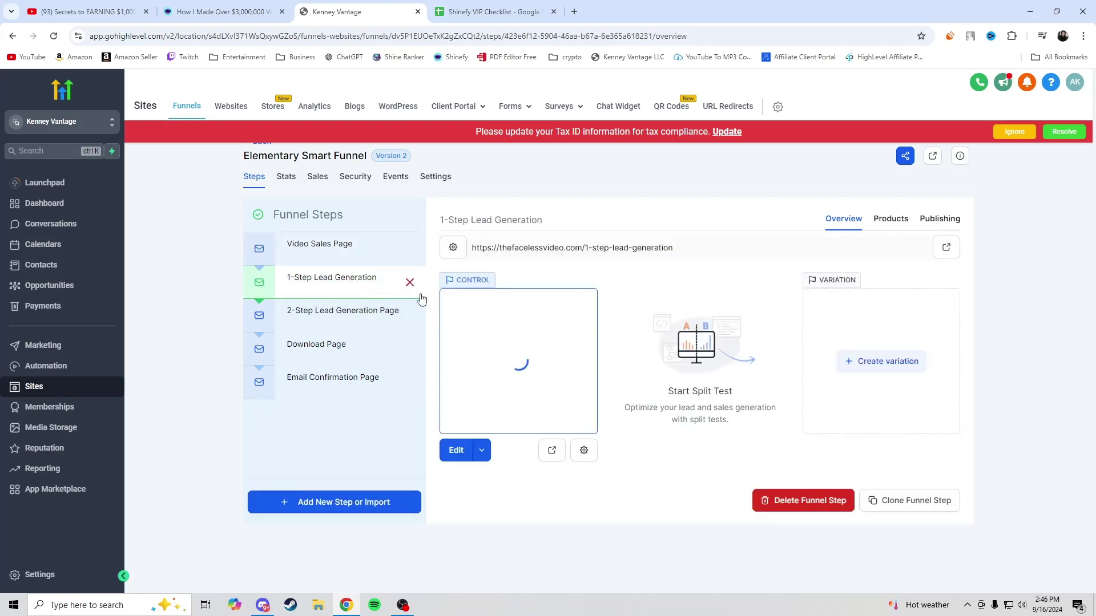
pyautogui.click(410, 283)
pyautogui.click(539, 380)
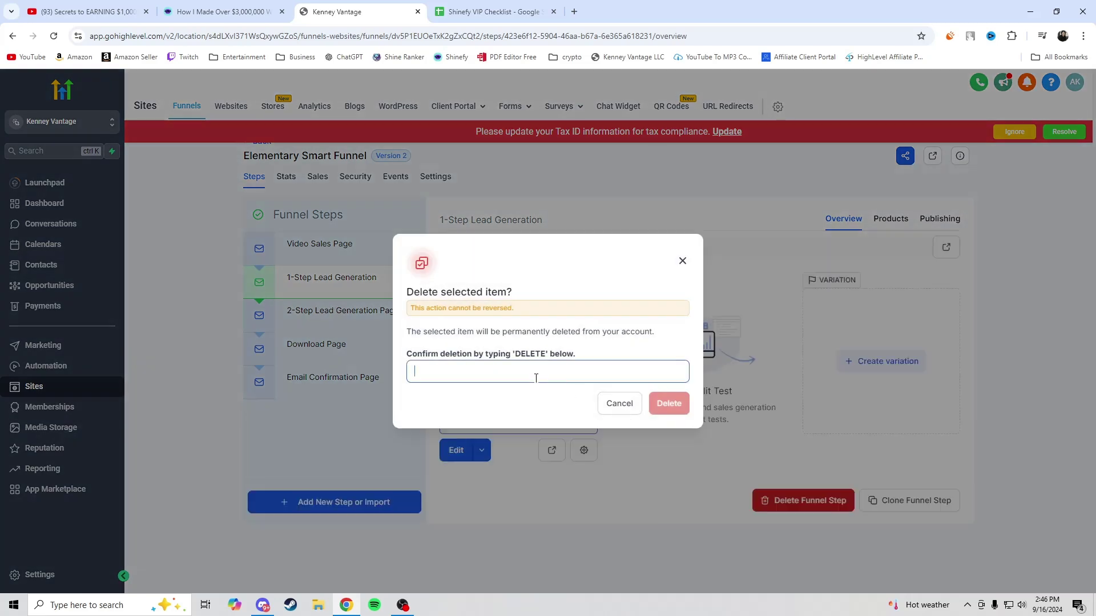
pyautogui.write('dELT')
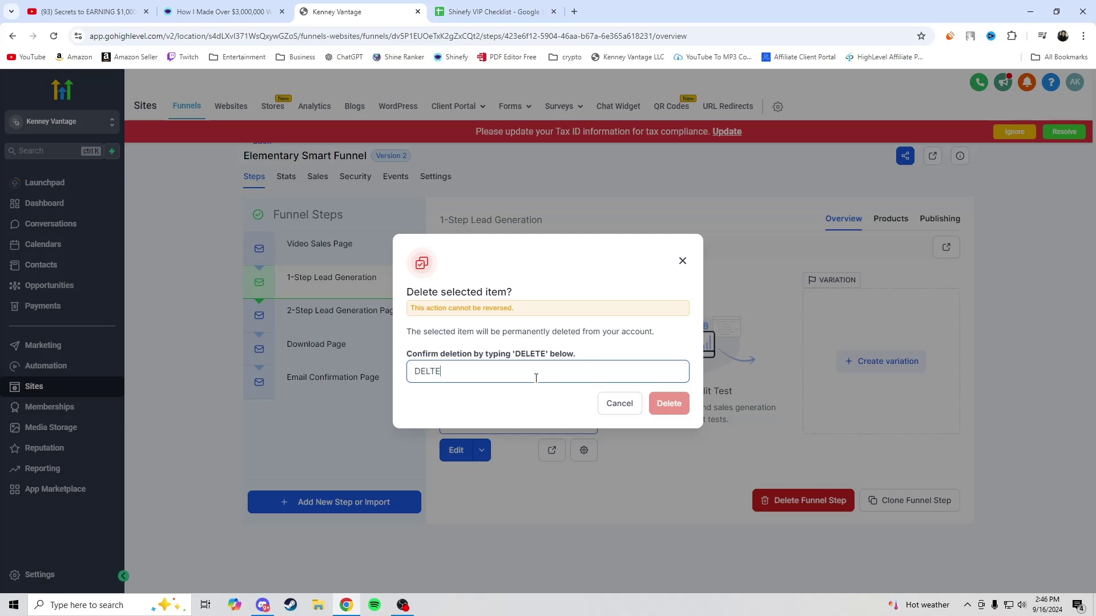
pyautogui.hotkey('ctrl', 'a')
pyautogui.write('DELETE')
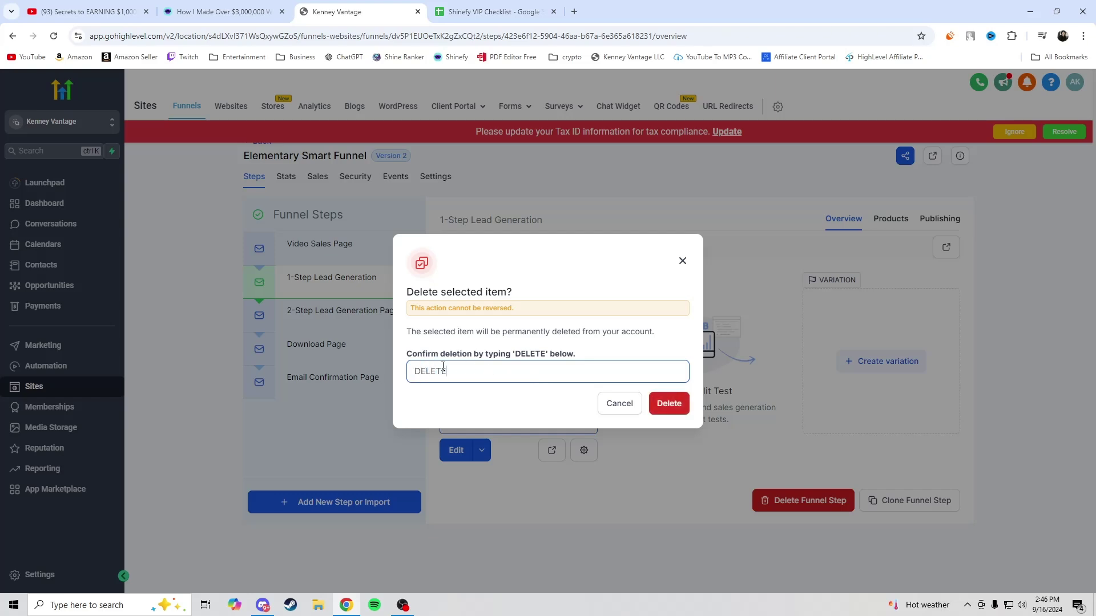
pyautogui.hotkey('ctrl', 'a')
pyautogui.click(662, 404)
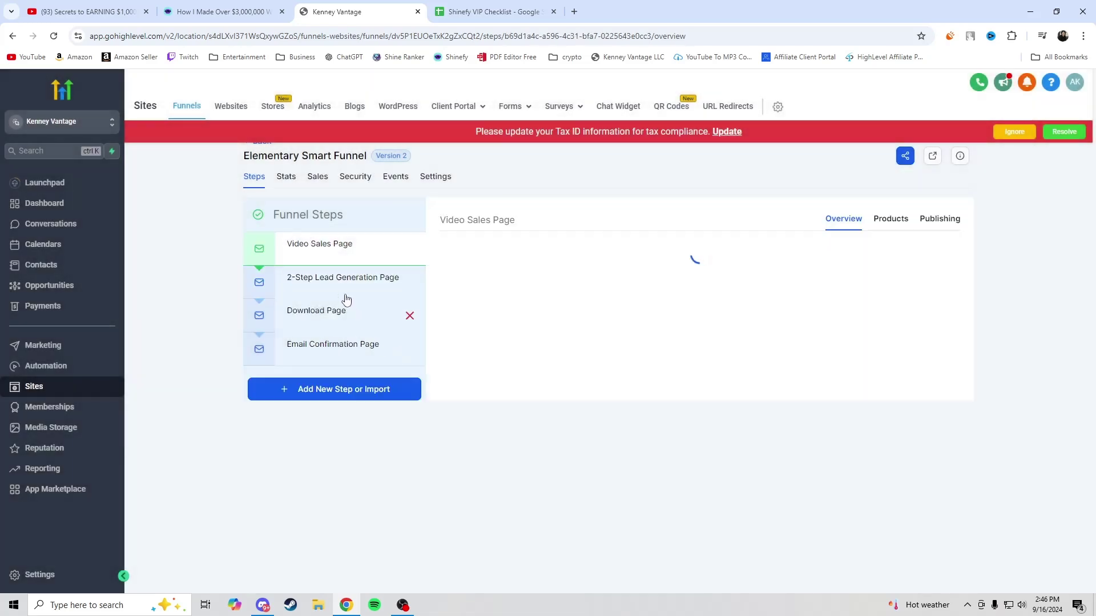
# Delete the 2-Step Lead Generation Page from the funnel steps, confirming with DELETE
pyautogui.click(412, 283)
pyautogui.click(410, 282)
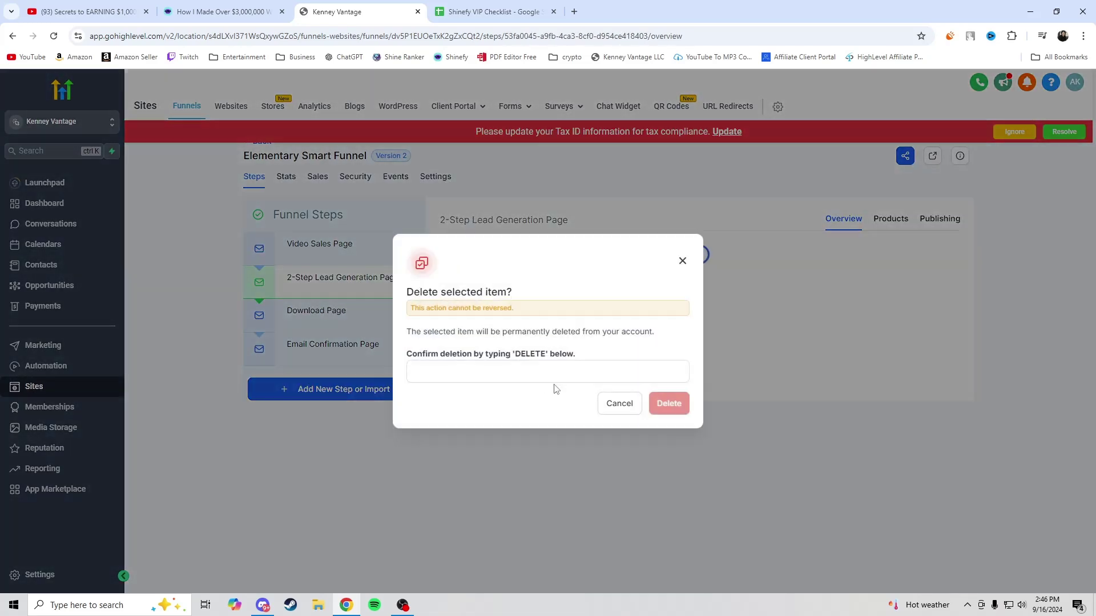
pyautogui.write('DELETE')
pyautogui.click(662, 403)
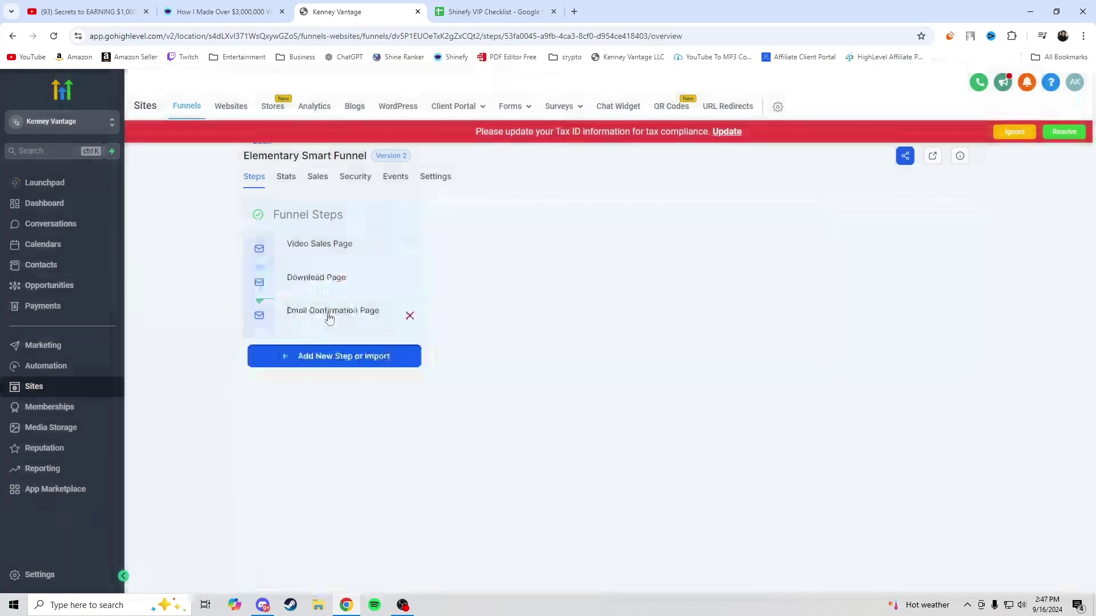
# Delete the Download Page from the funnel steps, confirming with DELETE
pyautogui.click(329, 288)
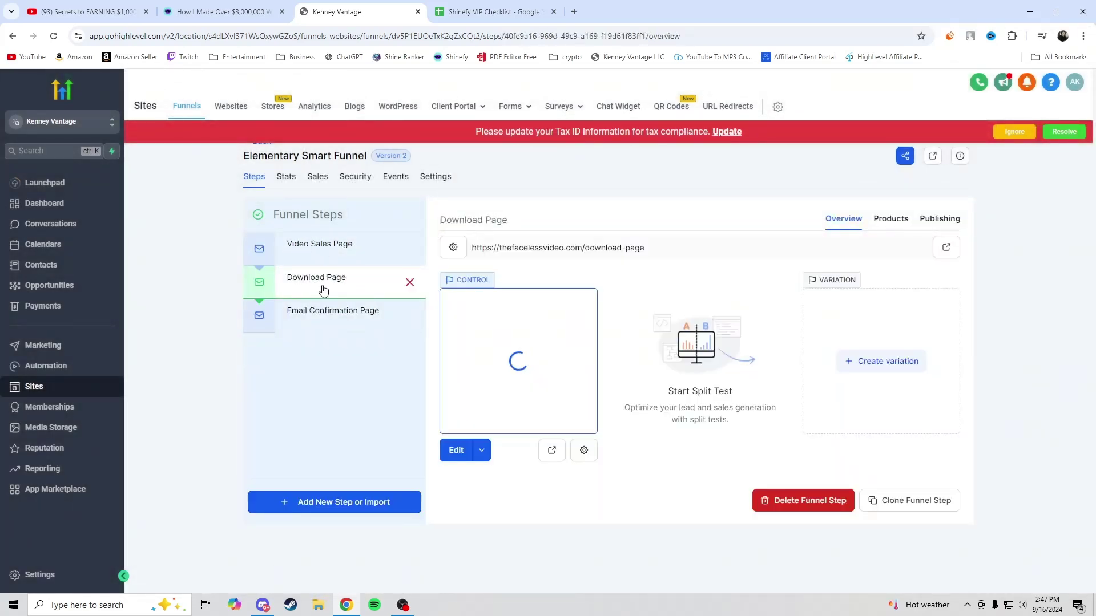
pyautogui.click(409, 282)
pyautogui.click(549, 379)
pyautogui.write('DELETE')
pyautogui.click(665, 403)
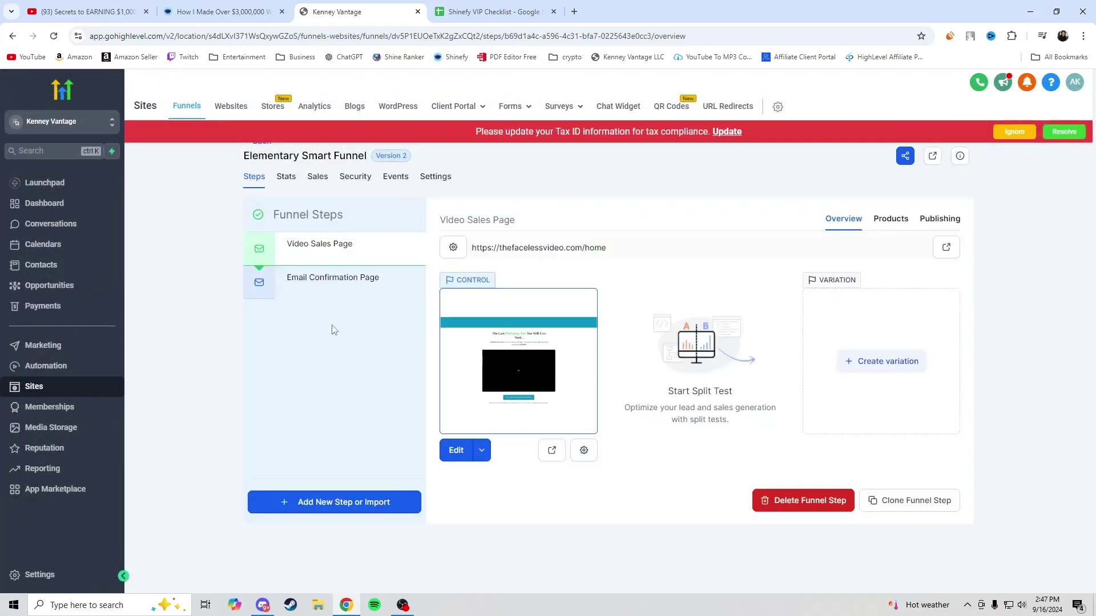
# Delete the Email Confirmation Page from the Elementary Smart Funnel steps, confirming with DELETE
pyautogui.click(324, 290)
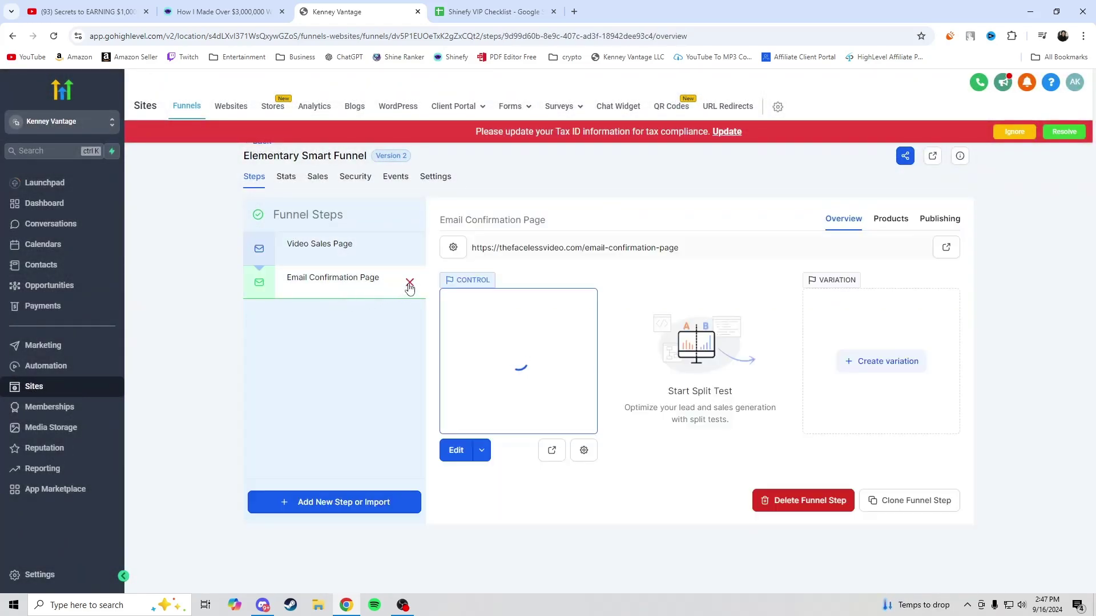
pyautogui.click(409, 284)
pyautogui.click(504, 382)
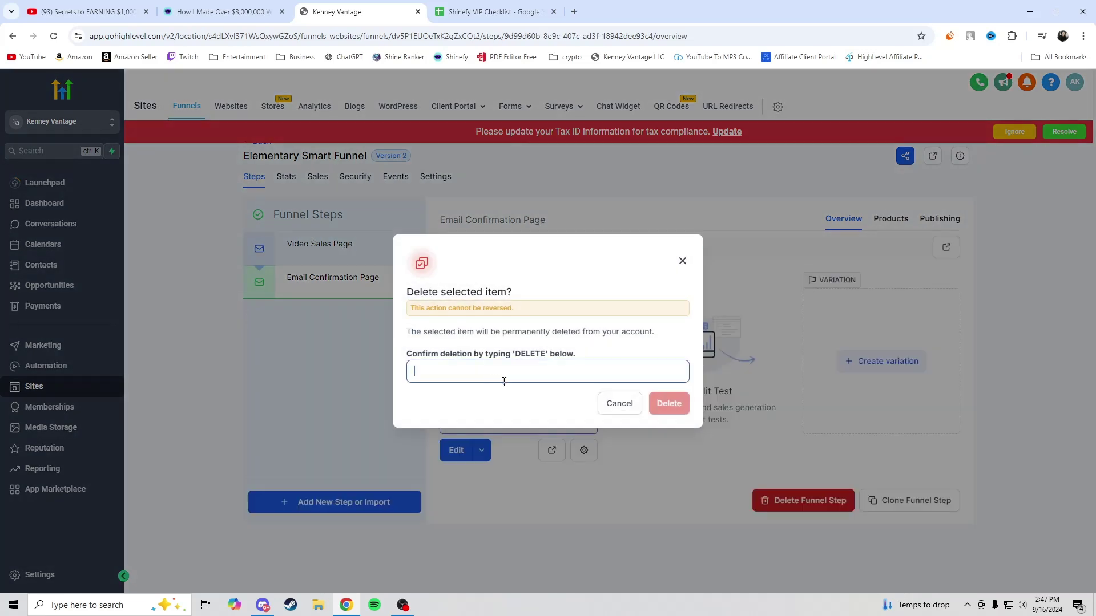
pyautogui.write('DELETE')
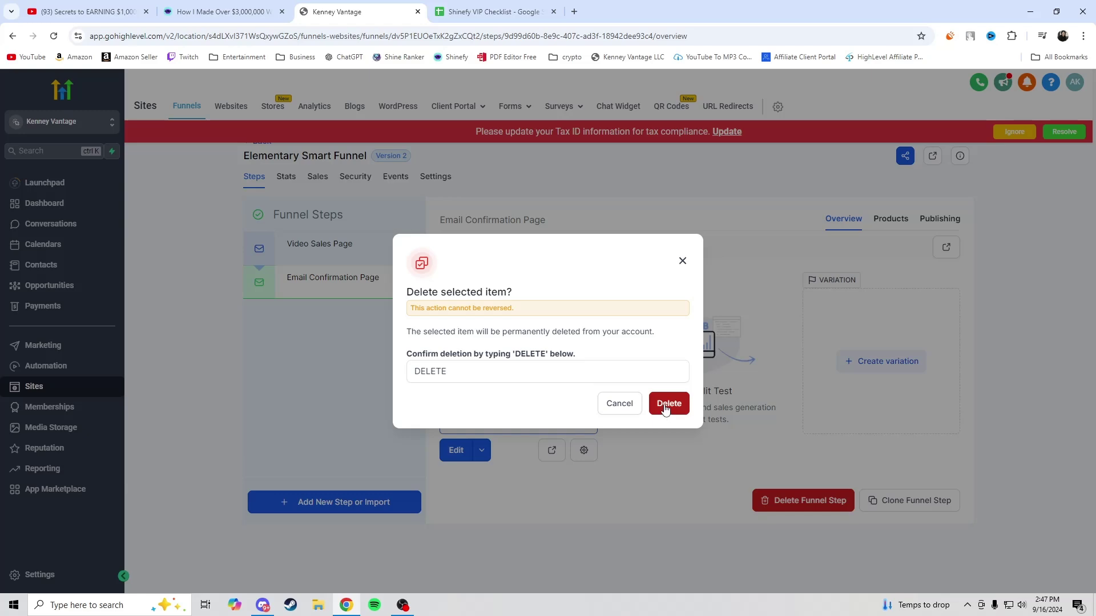
pyautogui.click(666, 408)
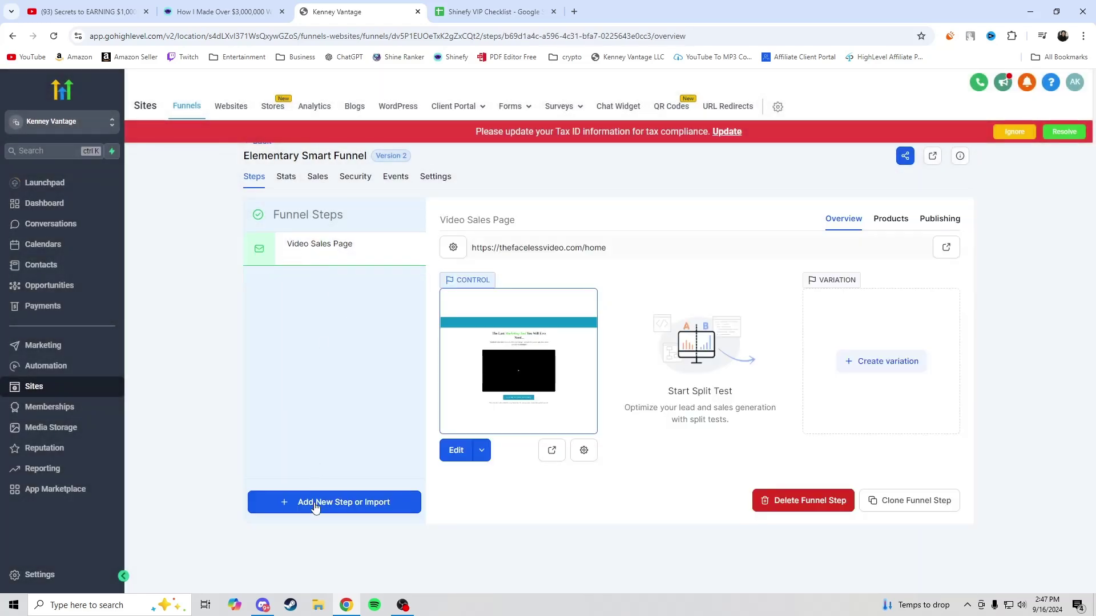
# Add a new funnel step named CALENDER after the Video Sales Page
pyautogui.click(314, 507)
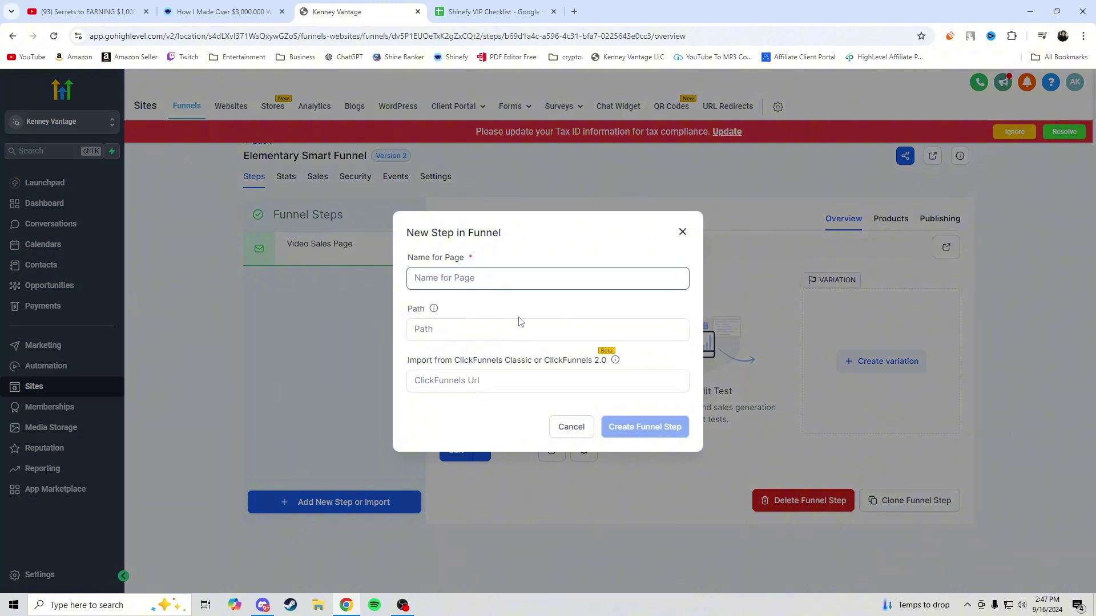
pyautogui.write('CALENDER')
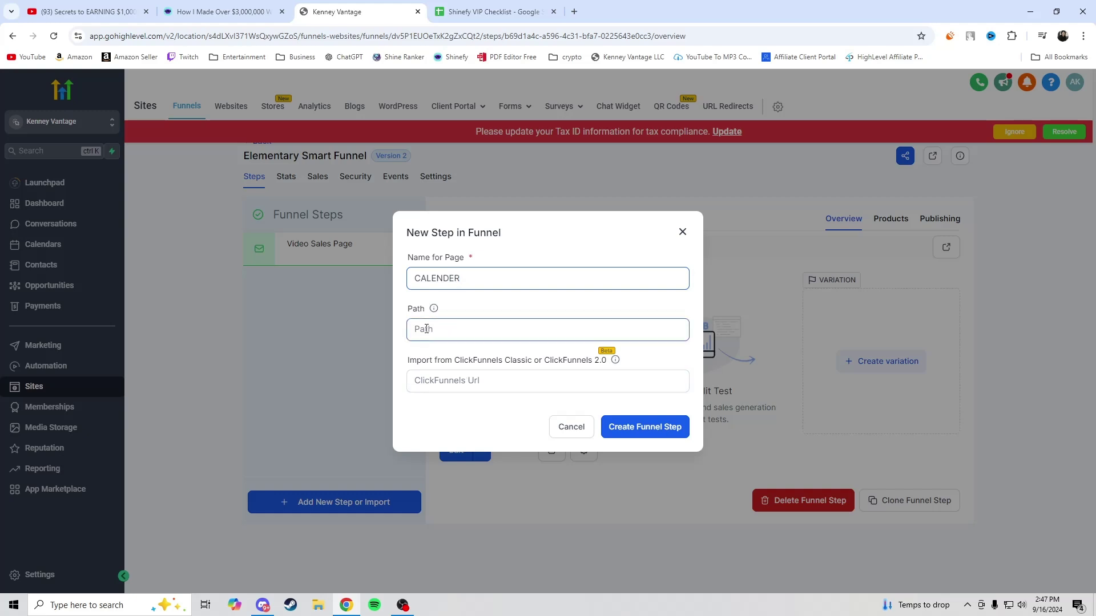
pyautogui.click(616, 426)
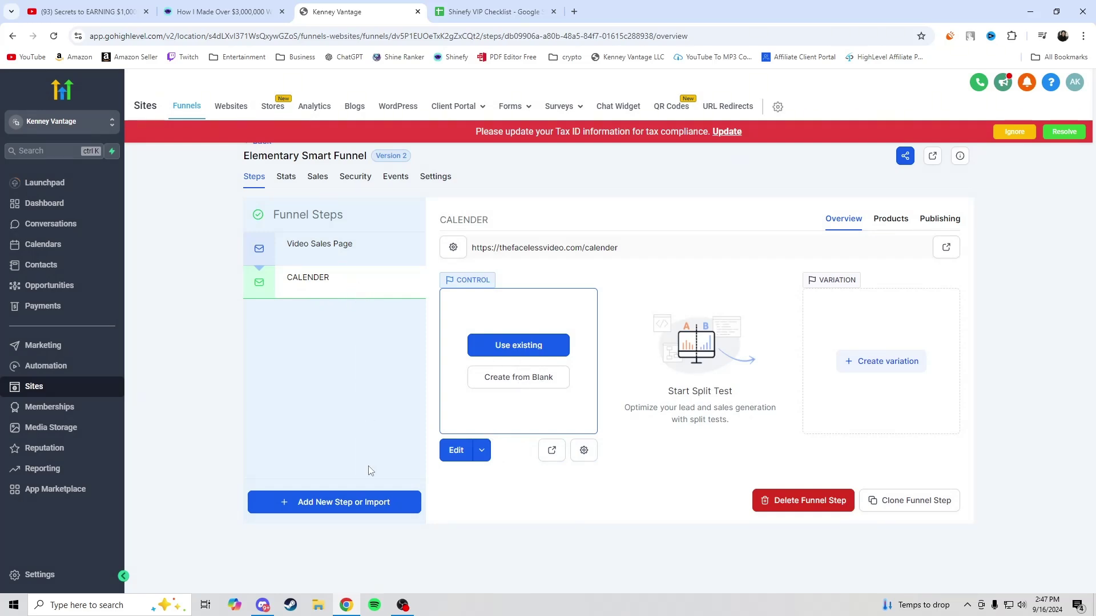
pyautogui.click(326, 510)
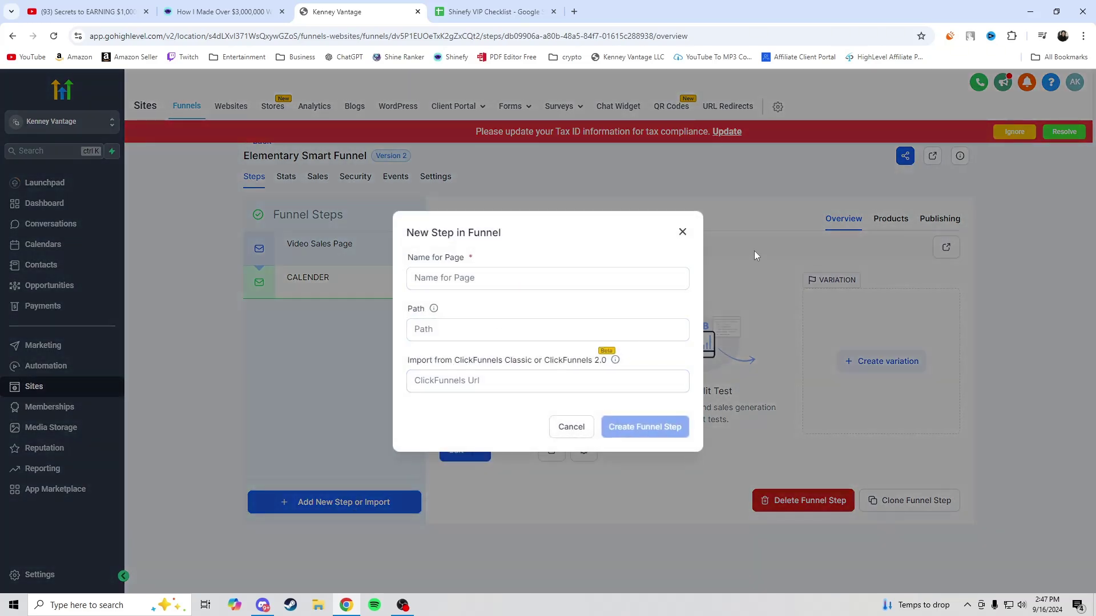
pyautogui.click(682, 232)
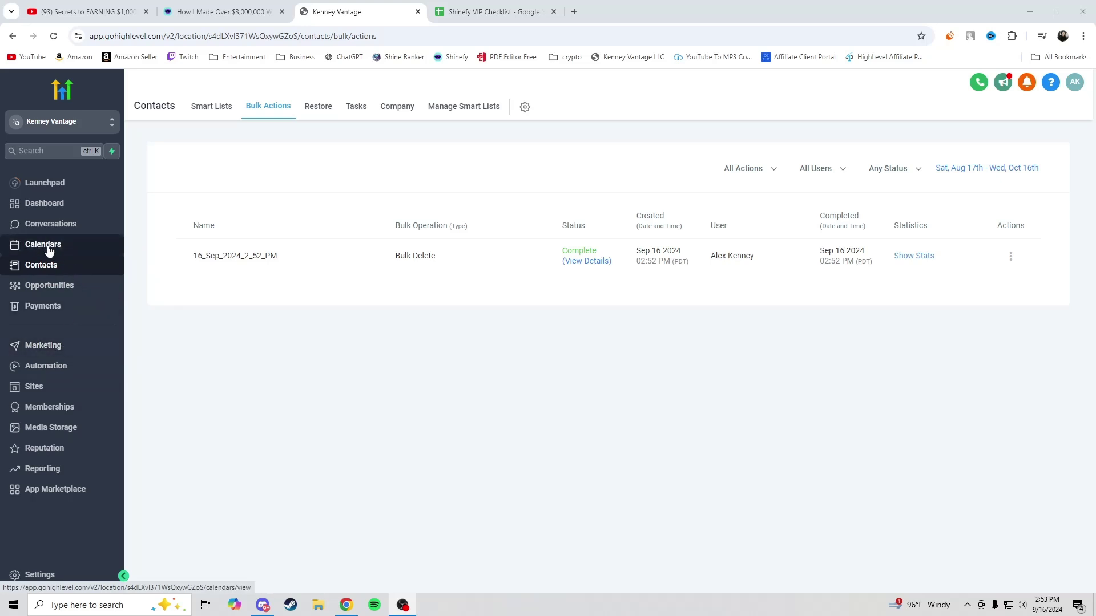
# Start a new employee in the My Staff settings and fill in the employee's user info
pyautogui.click(28, 578)
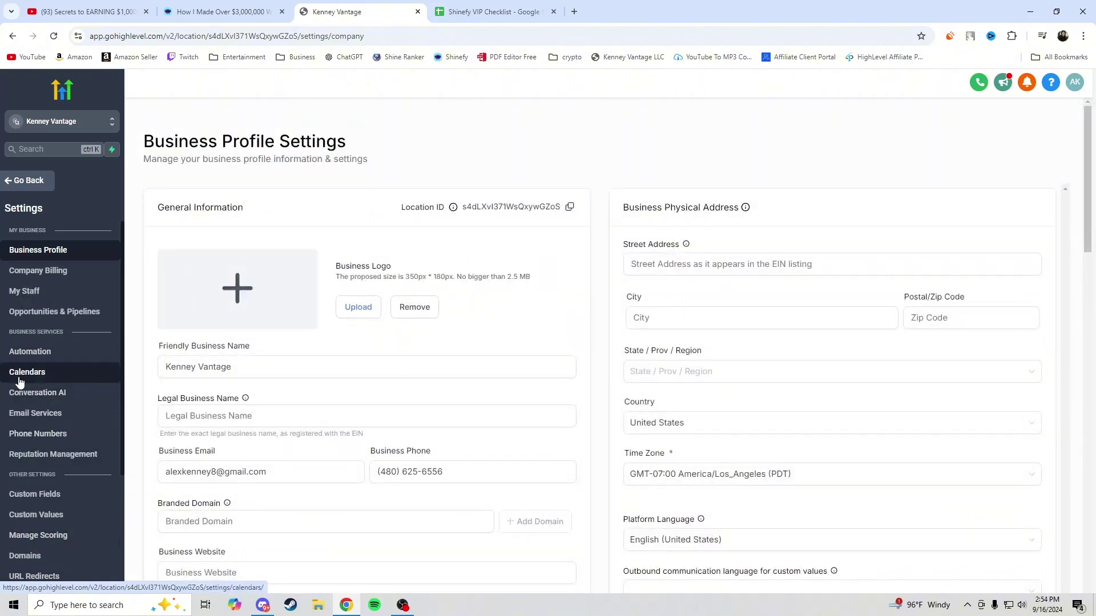
pyautogui.click(38, 292)
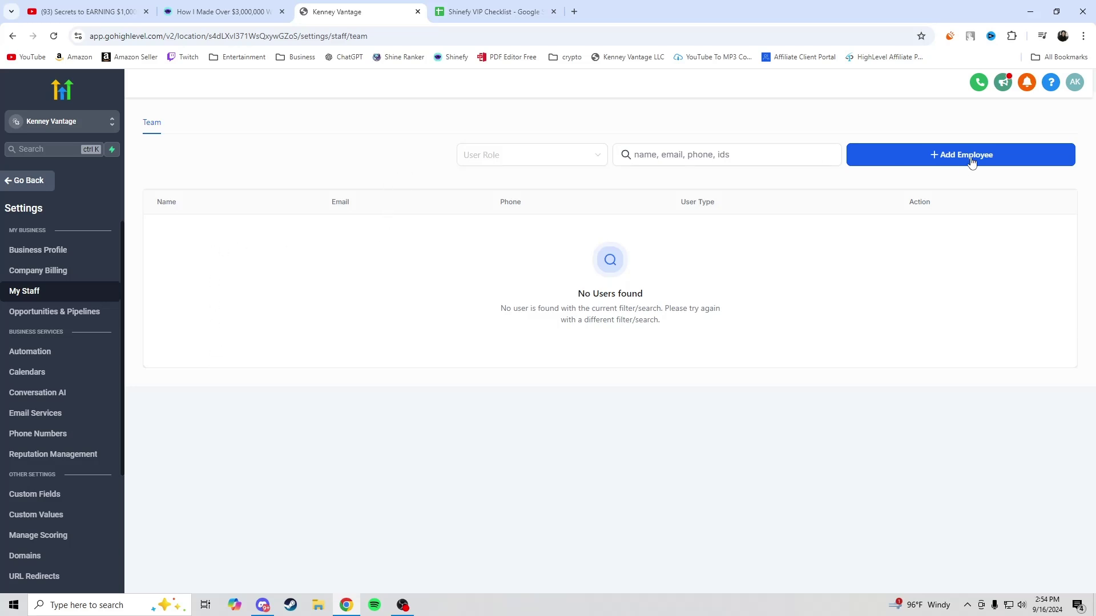
pyautogui.click(941, 157)
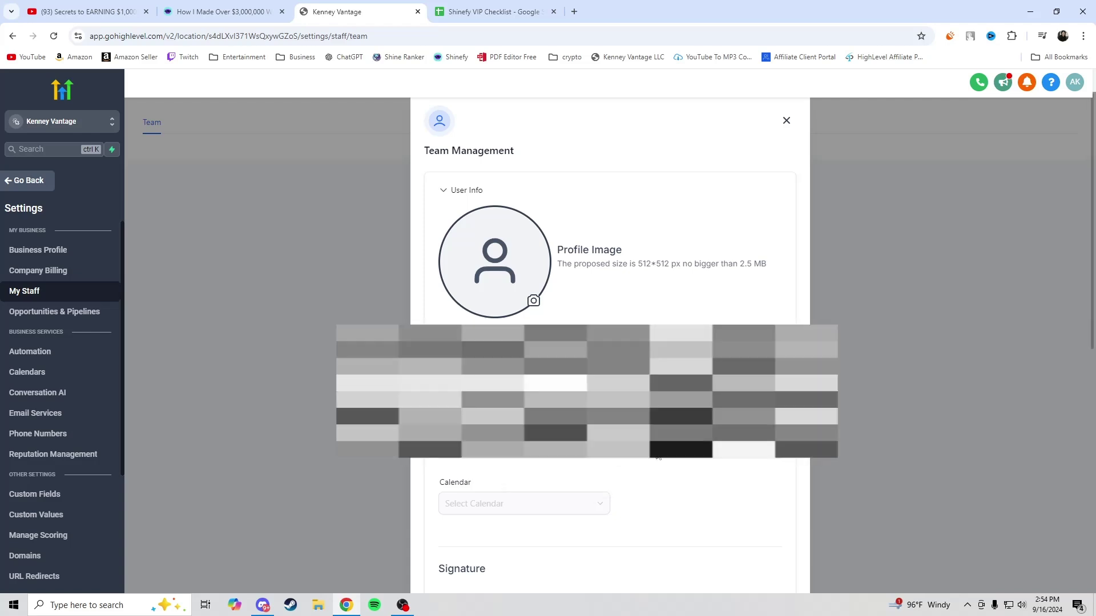
pyautogui.scroll(-8, 659, 428)
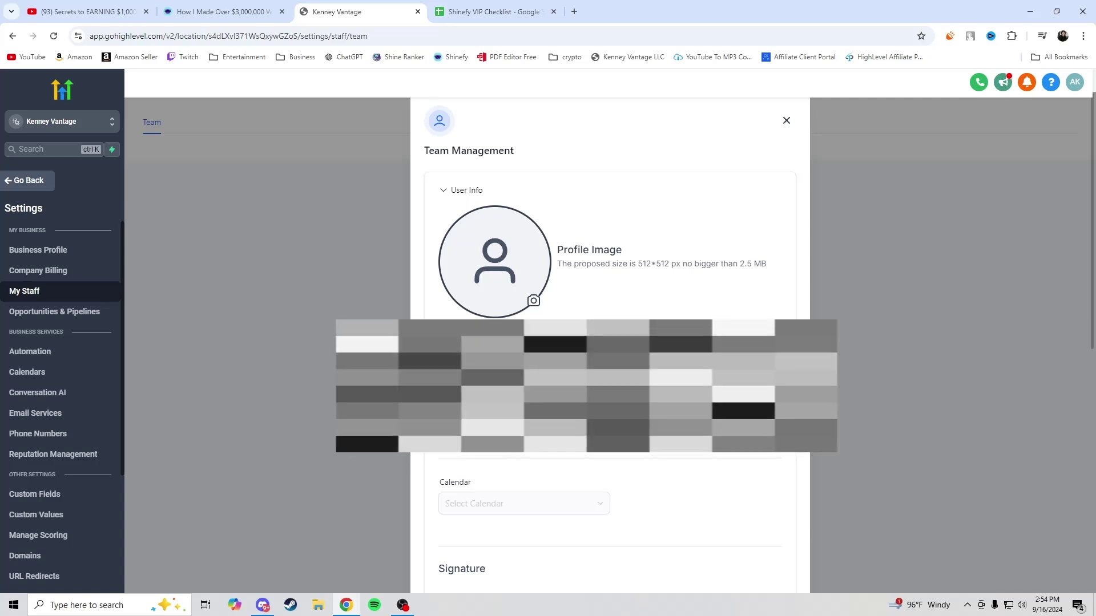
pyautogui.scroll(-1, 659, 428)
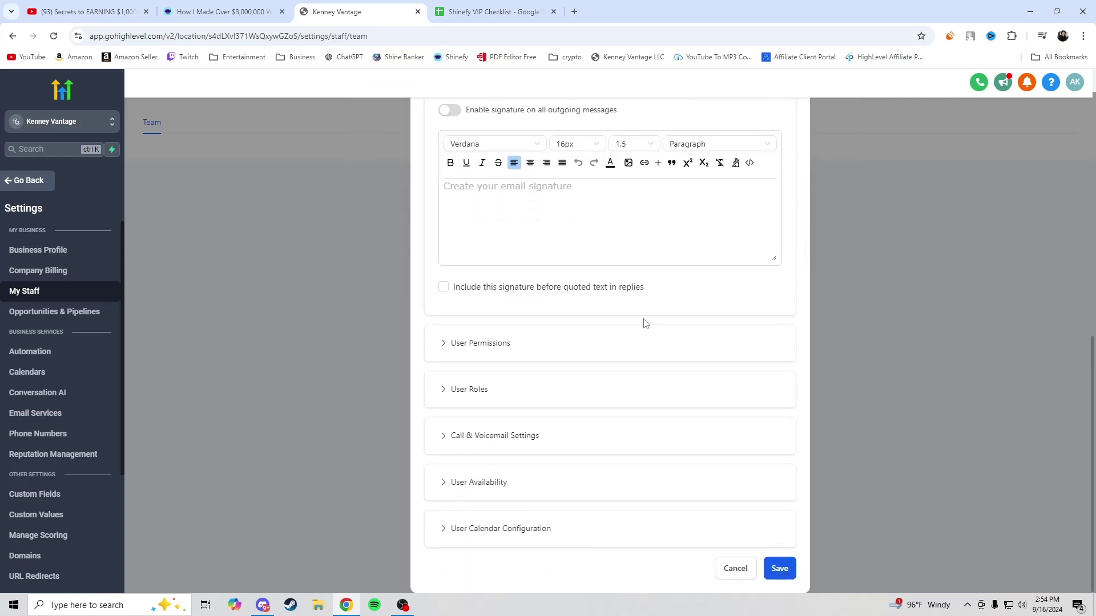
# Check the new employee's User Availability and Call & Voicemail Settings, and save the employee
pyautogui.click(443, 485)
pyautogui.scroll(-7, 477, 472)
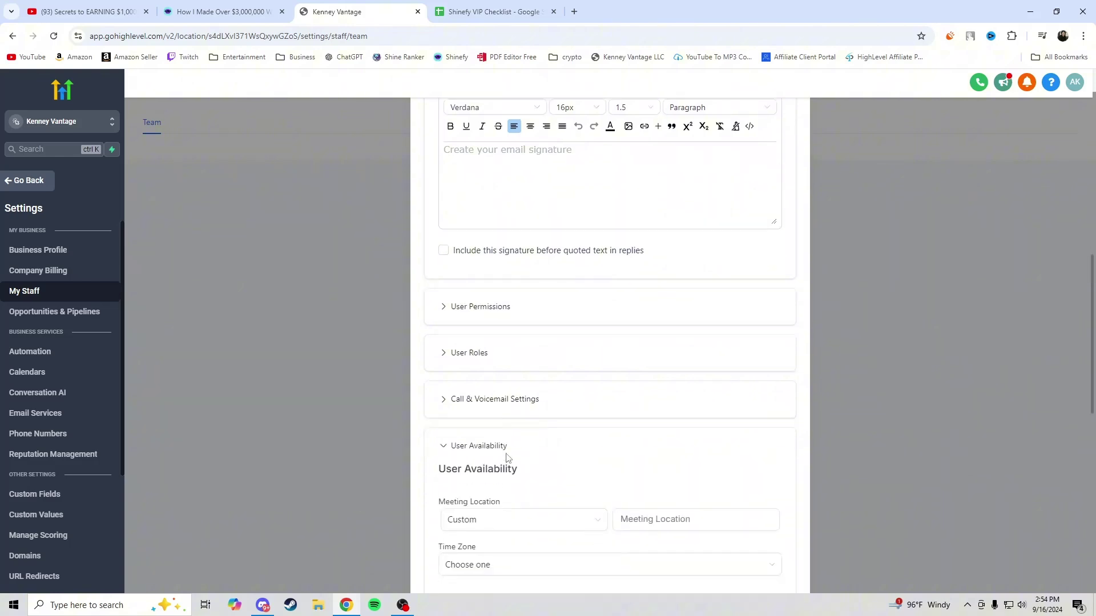
pyautogui.scroll(5, 415, 471)
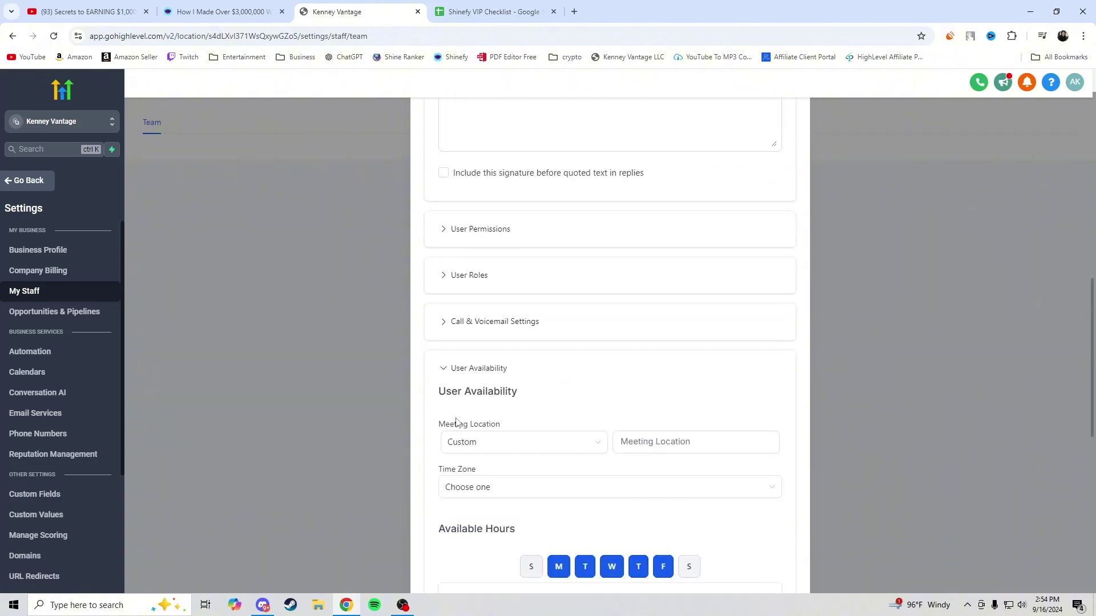
pyautogui.click(448, 329)
pyautogui.scroll(1, 445, 378)
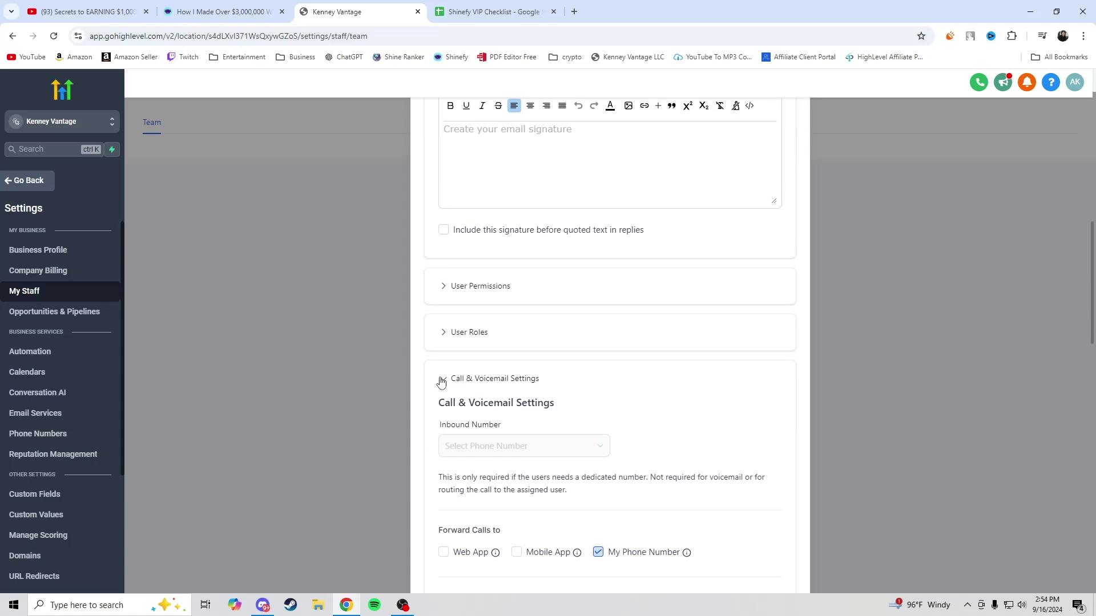
pyautogui.click(442, 380)
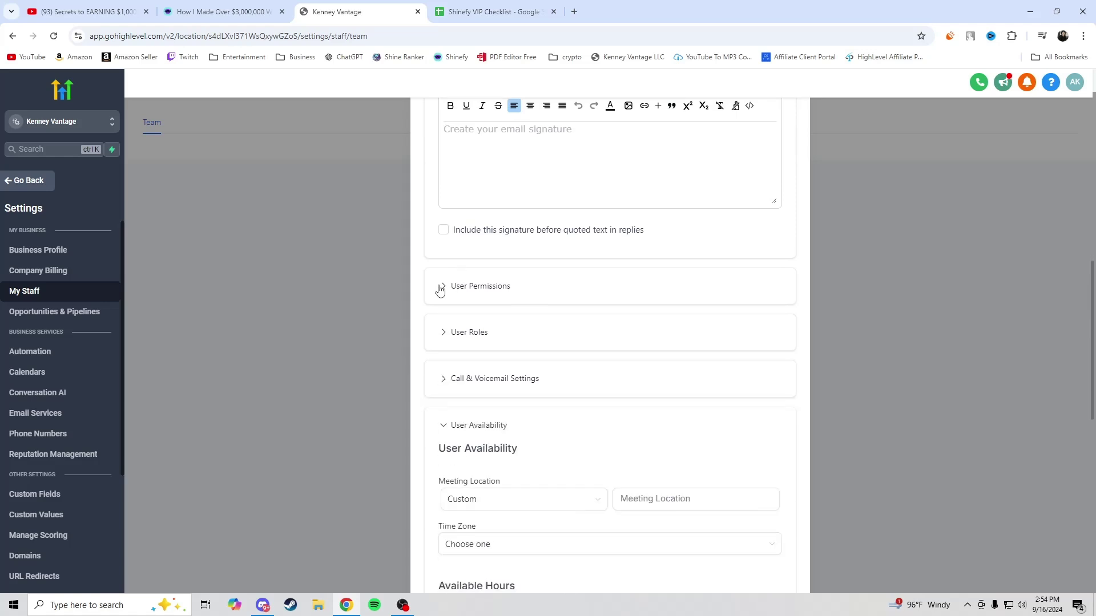
pyautogui.click(446, 429)
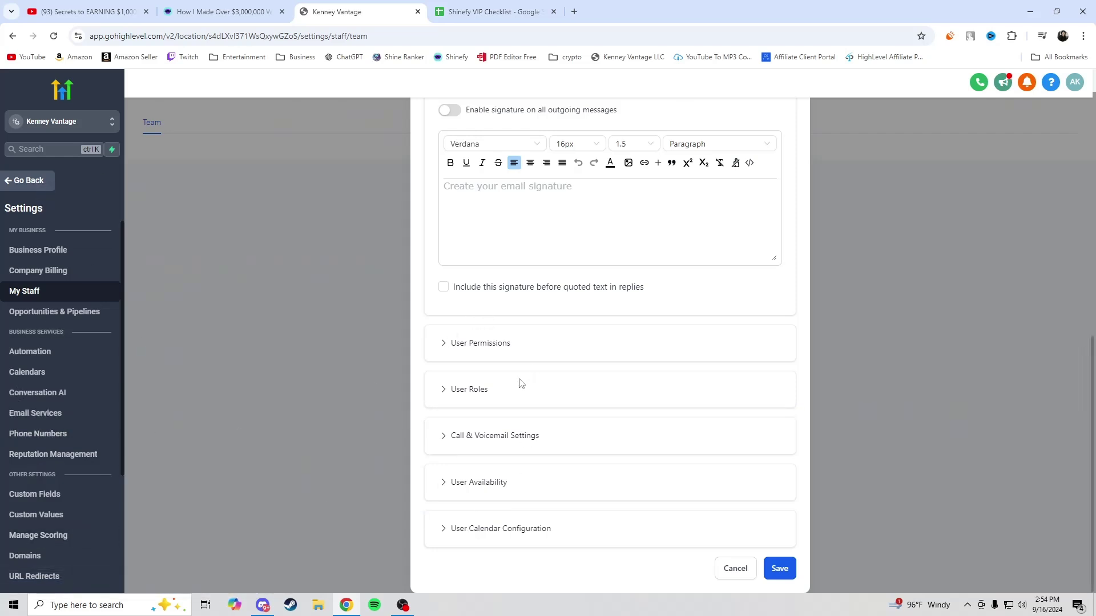
pyautogui.click(775, 568)
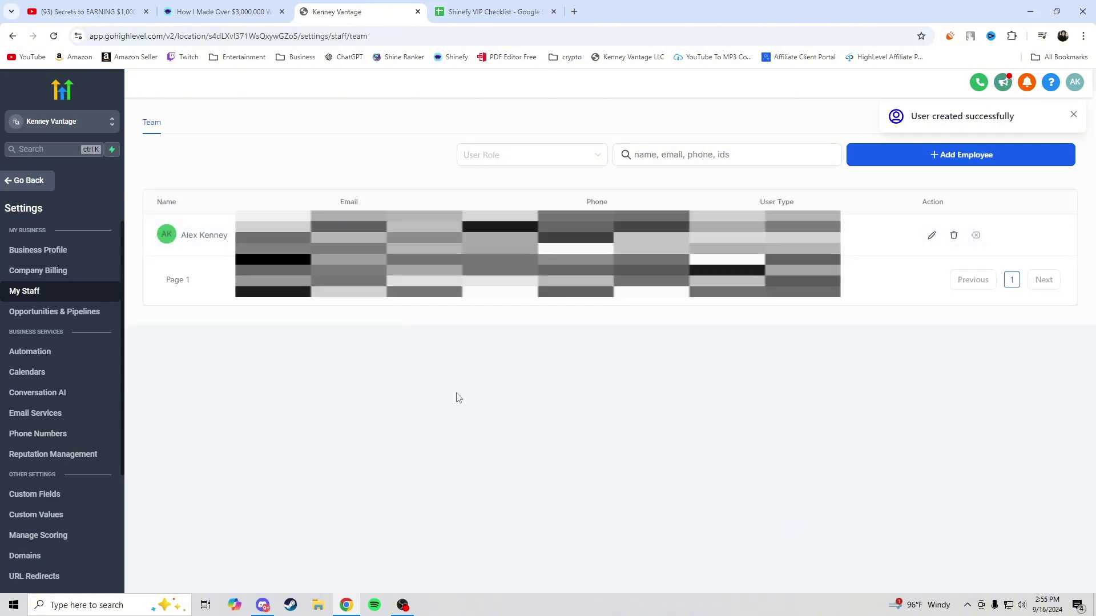
# Start a new Service Calendar in the calendar settings, name it Inbound calender and assign the newly added staff member
pyautogui.click(29, 376)
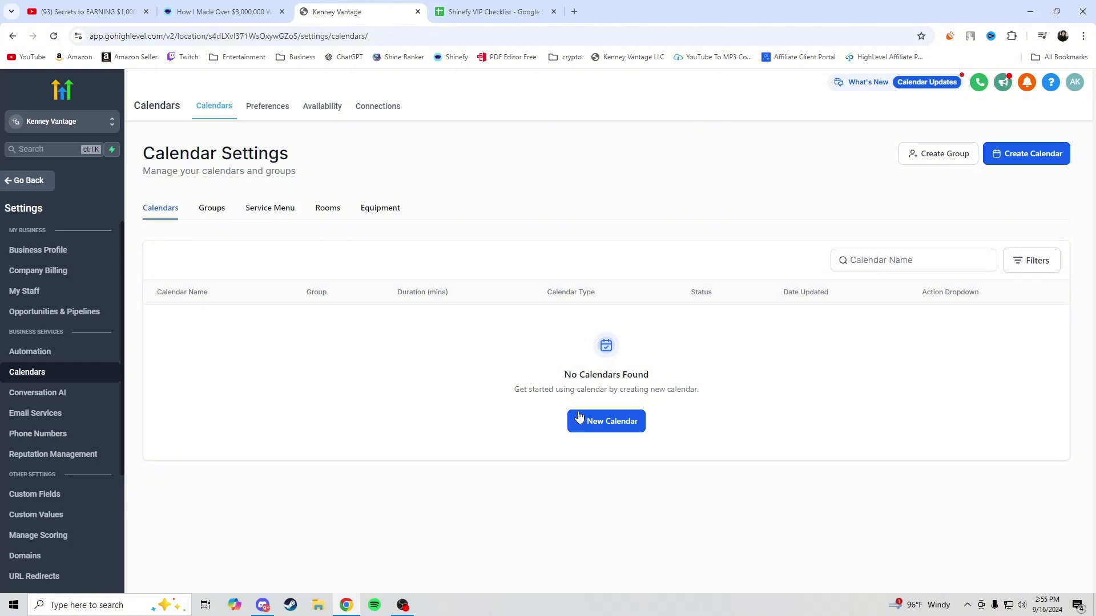
pyautogui.click(603, 428)
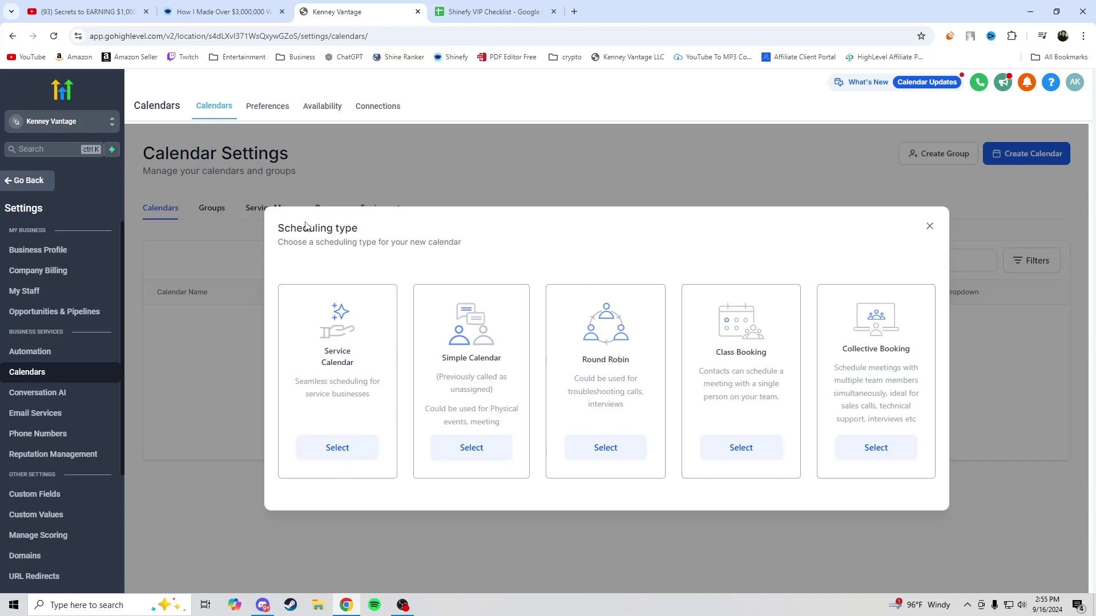
pyautogui.click(322, 457)
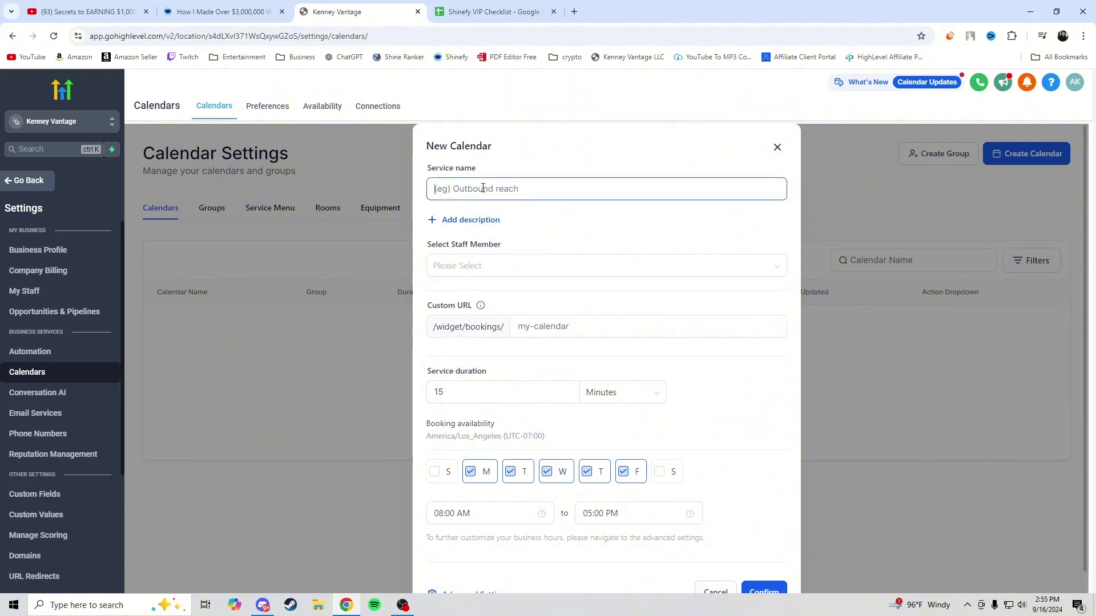
pyautogui.write('Inbound calender')
pyautogui.click(548, 234)
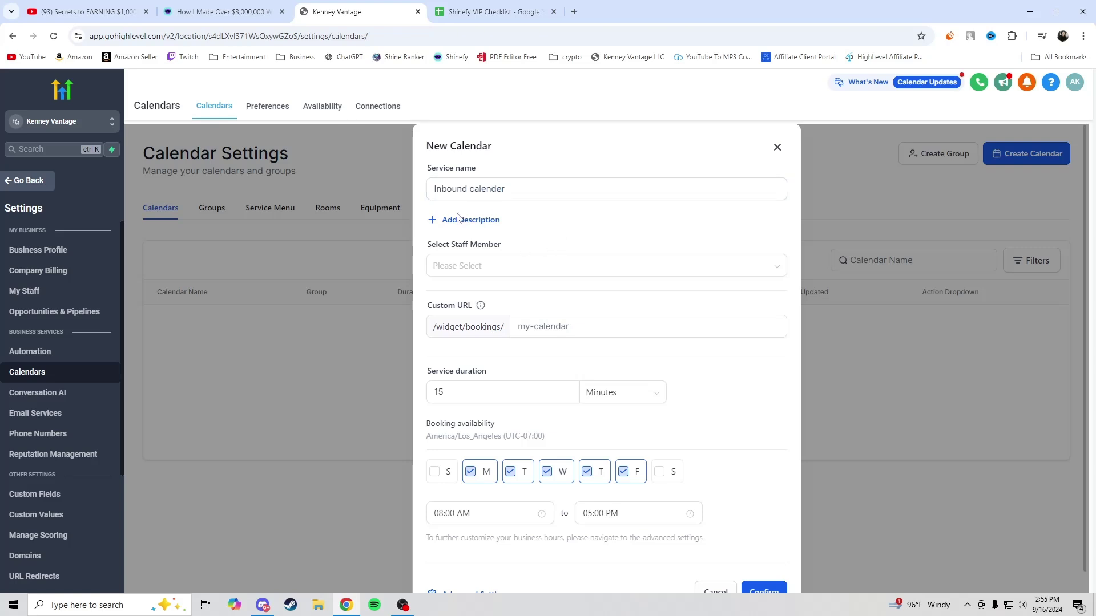
pyautogui.click(461, 265)
pyautogui.click(464, 291)
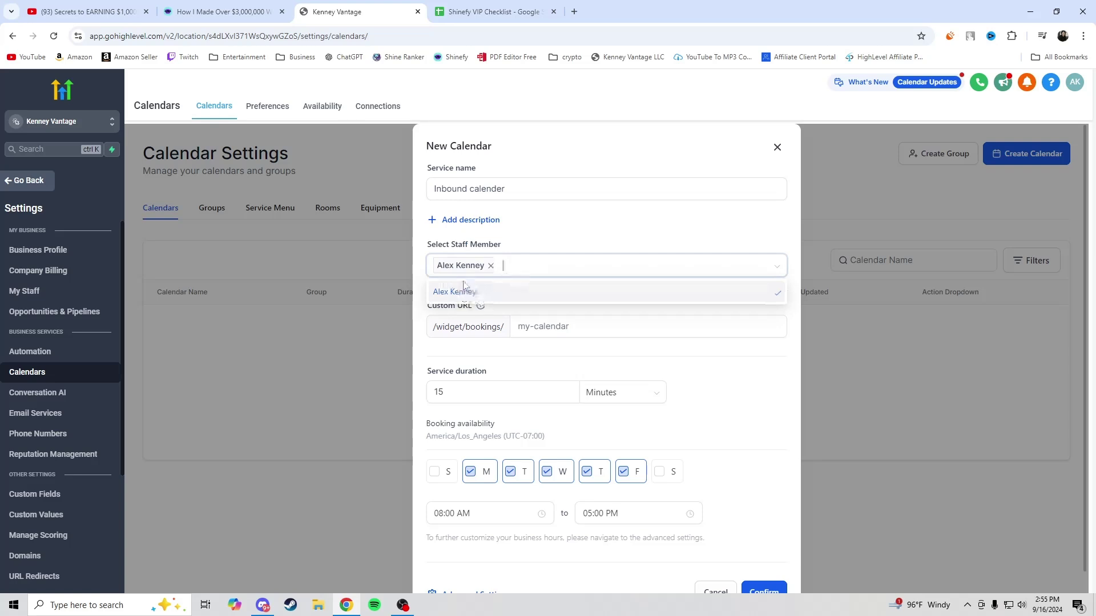
pyautogui.click(465, 302)
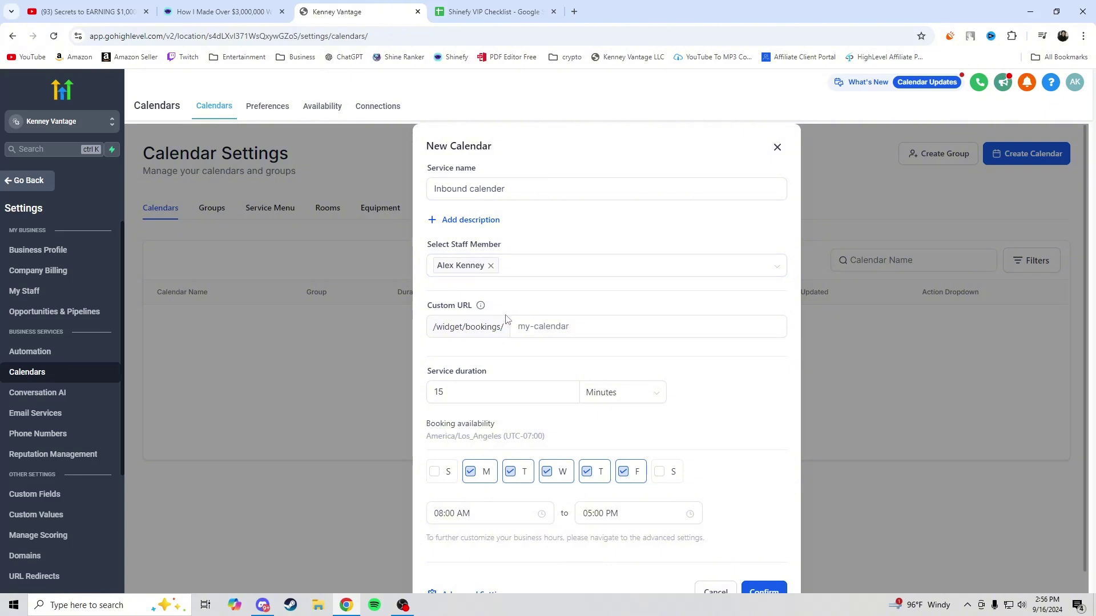
# Check the service duration and booking availability of the new calendar
pyautogui.scroll(-1, 502, 340)
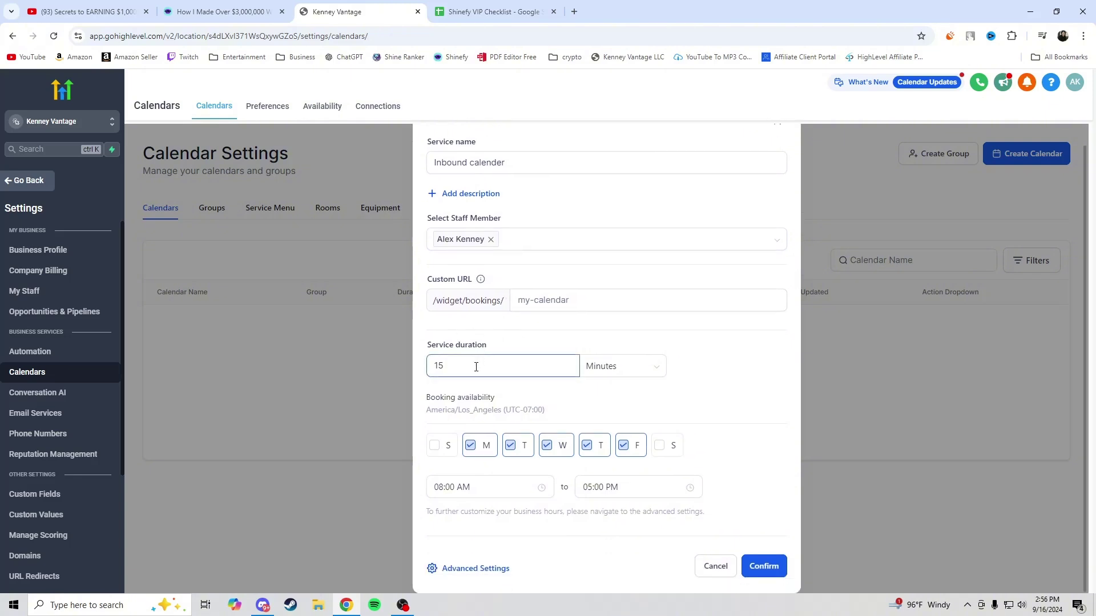
pyautogui.scroll(1, 456, 385)
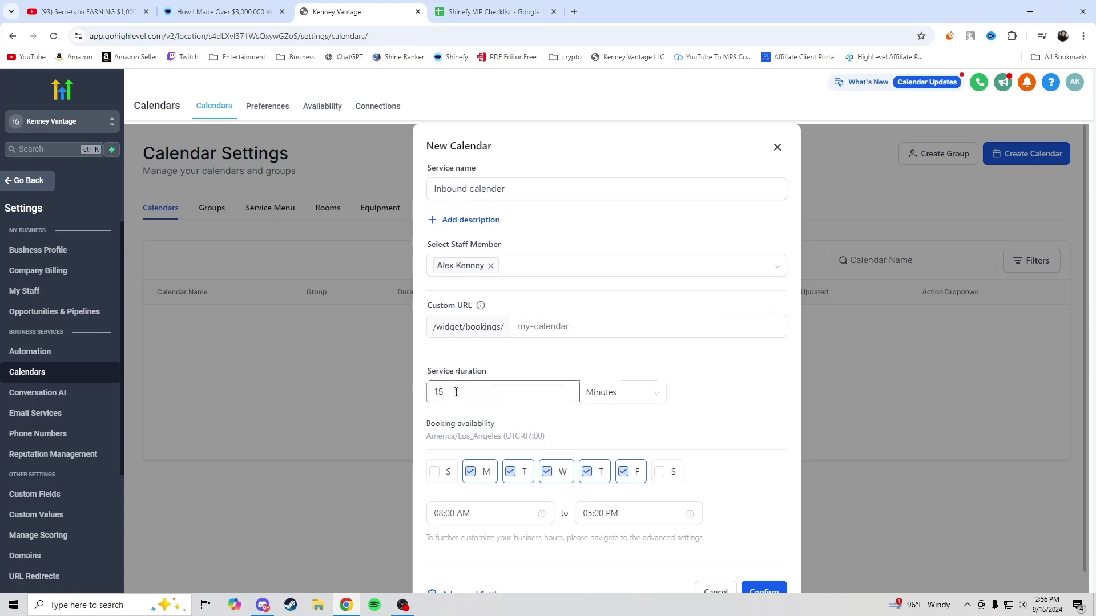
pyautogui.click(452, 391)
pyautogui.scroll(-1, 451, 391)
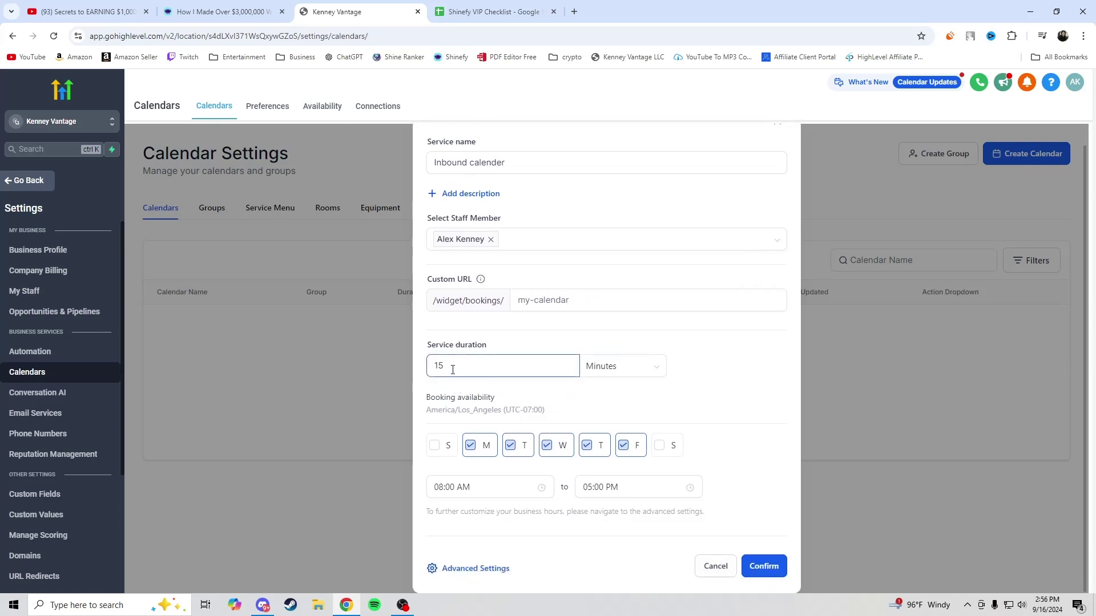
pyautogui.doubleClick(441, 367)
pyautogui.click(455, 399)
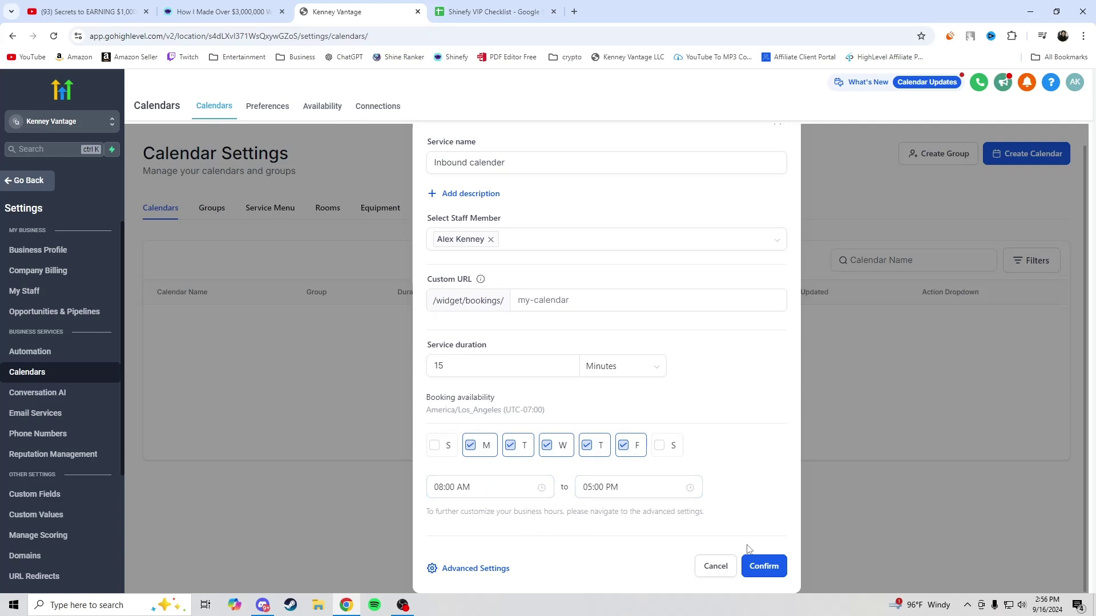
# Set the calendar's custom URL slug to inboundd and confirm the new calendar
pyautogui.click(763, 566)
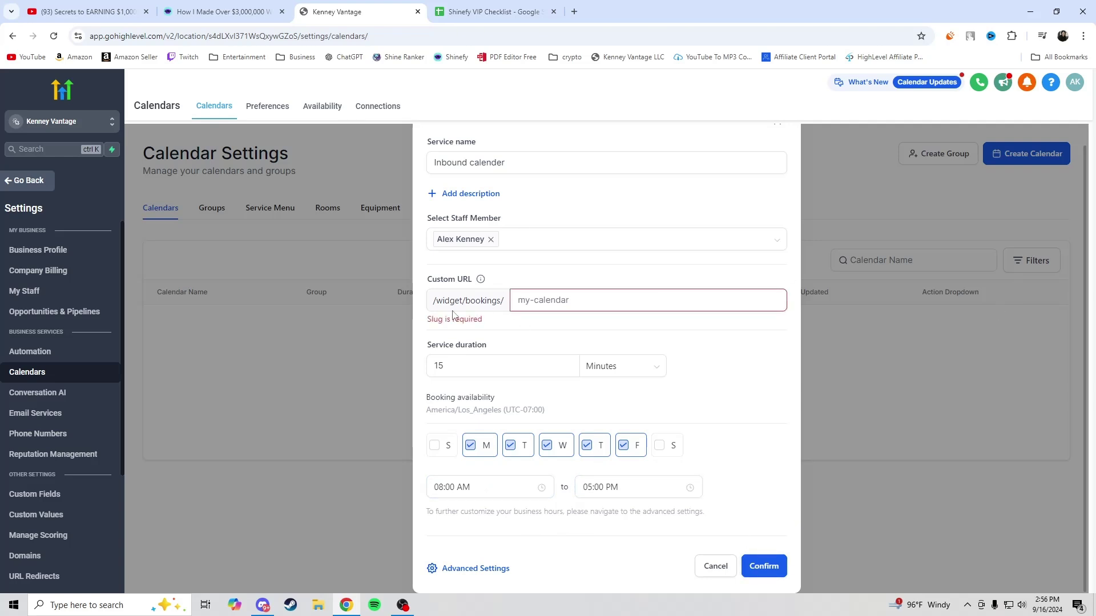
pyautogui.click(571, 308)
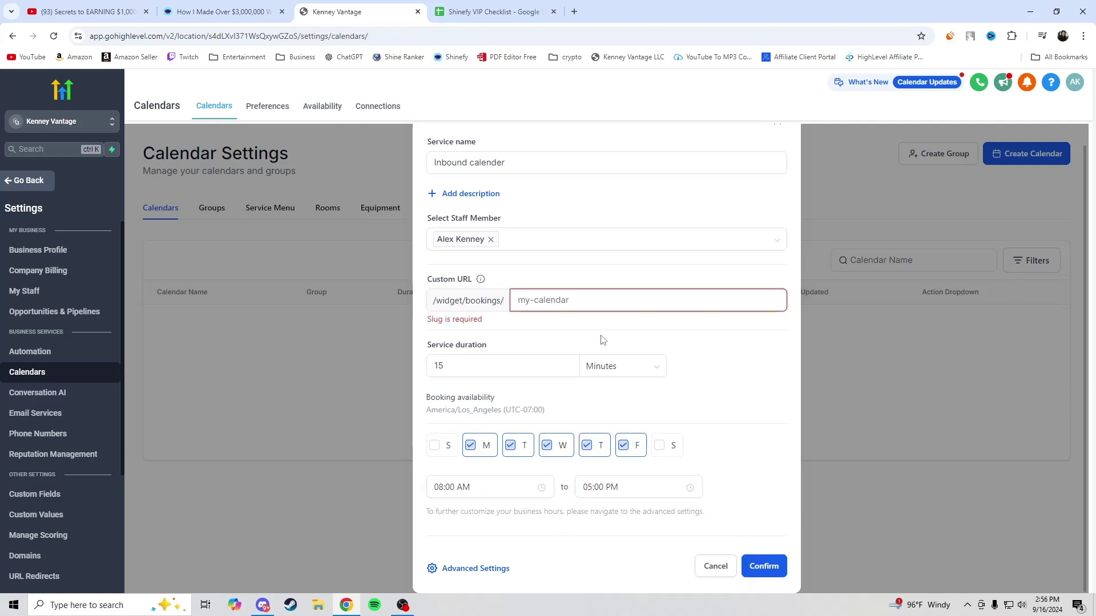
pyautogui.write('inbound')
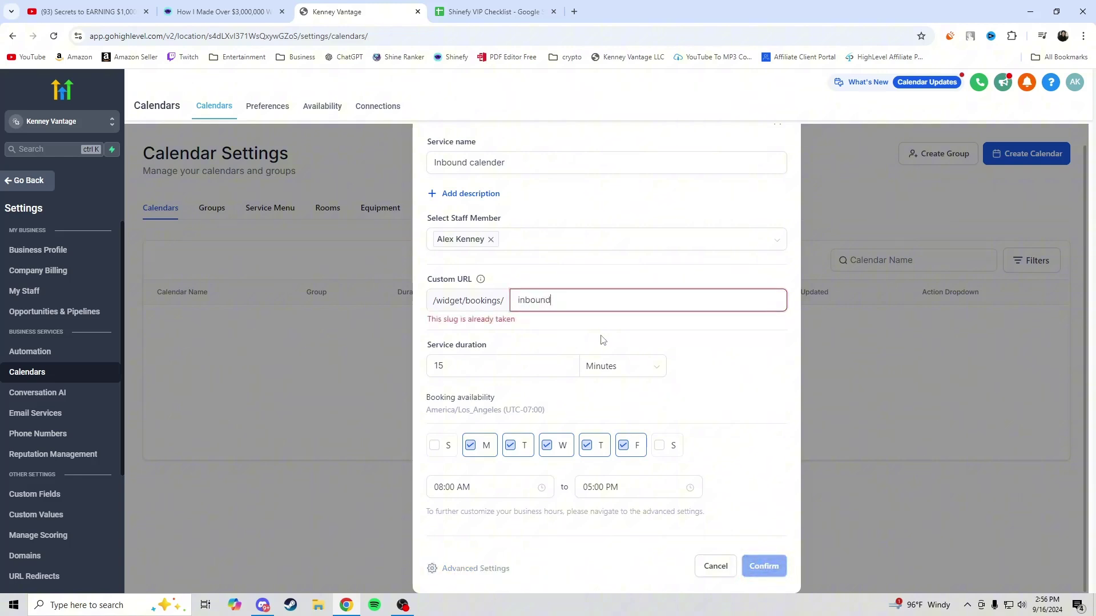
pyautogui.write('d')
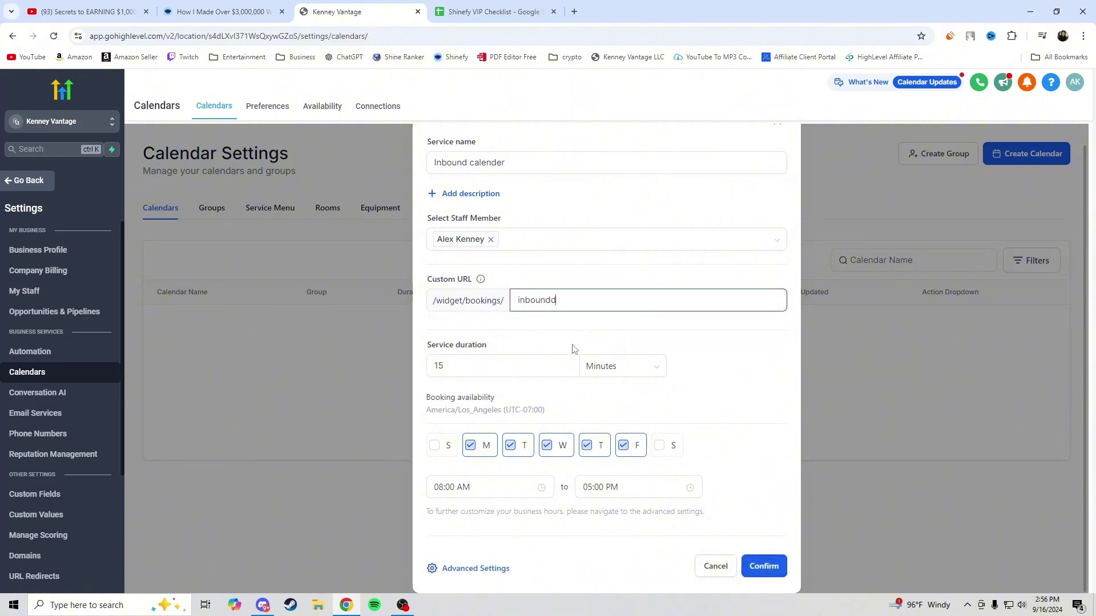
pyautogui.click(764, 566)
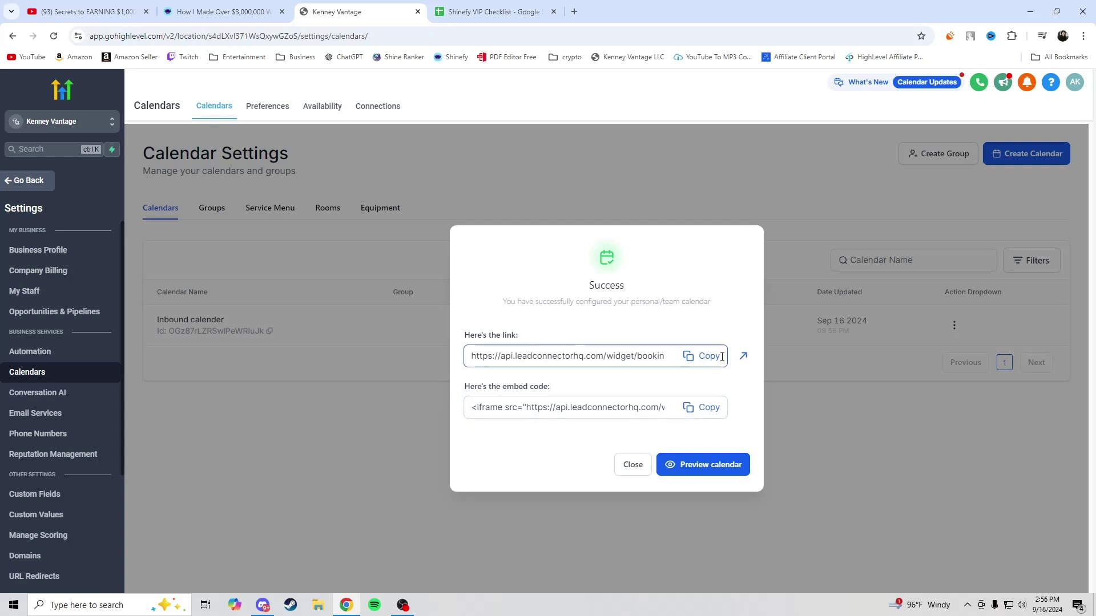
# Dismiss the new calendar's confirmation and create a blank page for the CALENDER step of the Elementary Smart Funnel
pyautogui.click(696, 362)
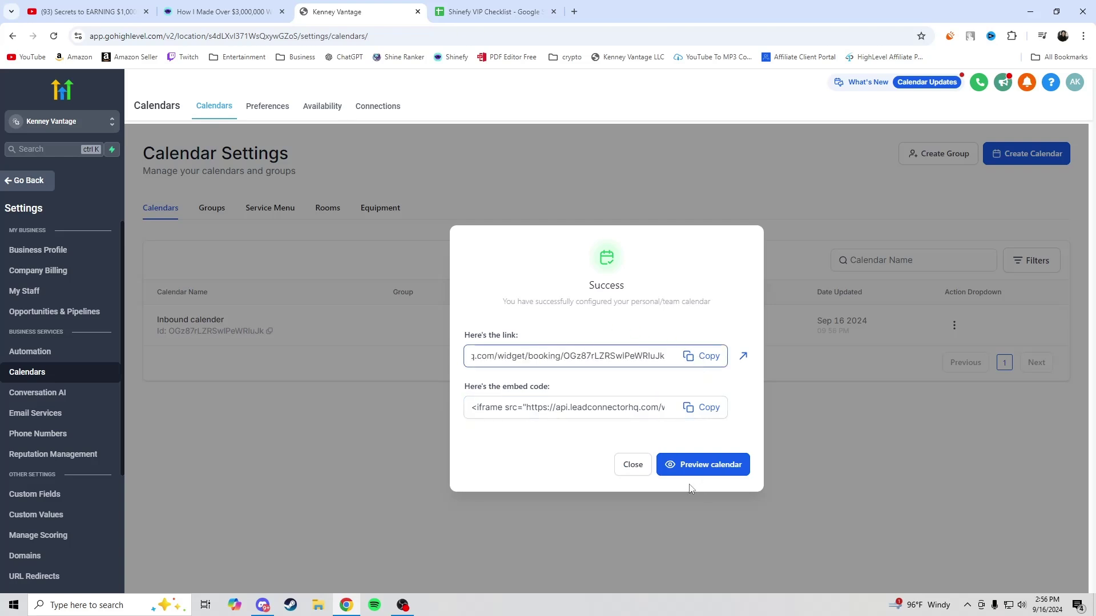
pyautogui.click(631, 466)
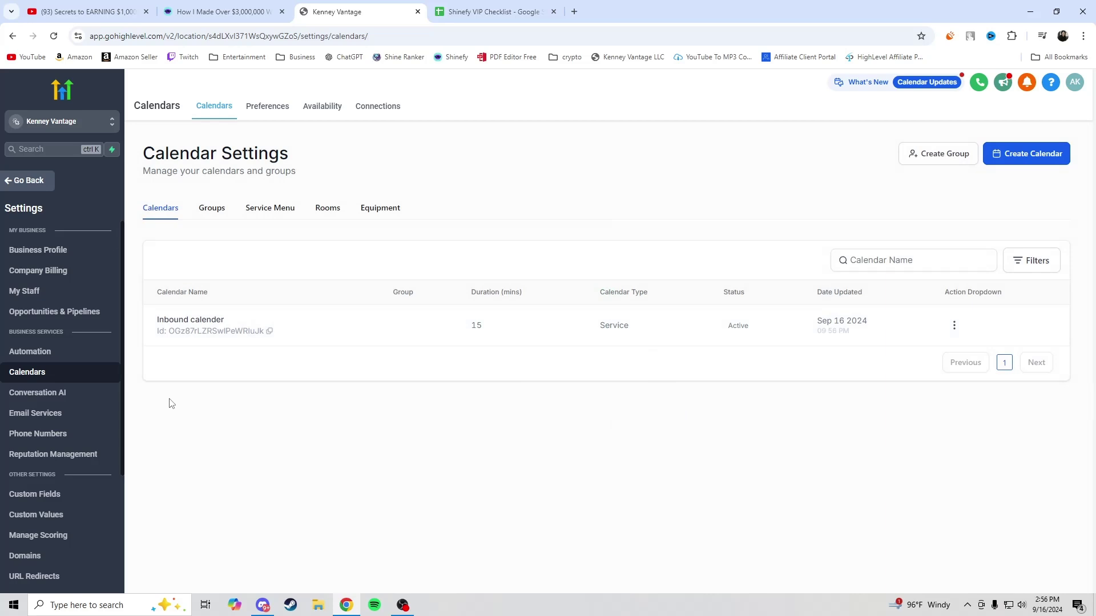
pyautogui.click(29, 182)
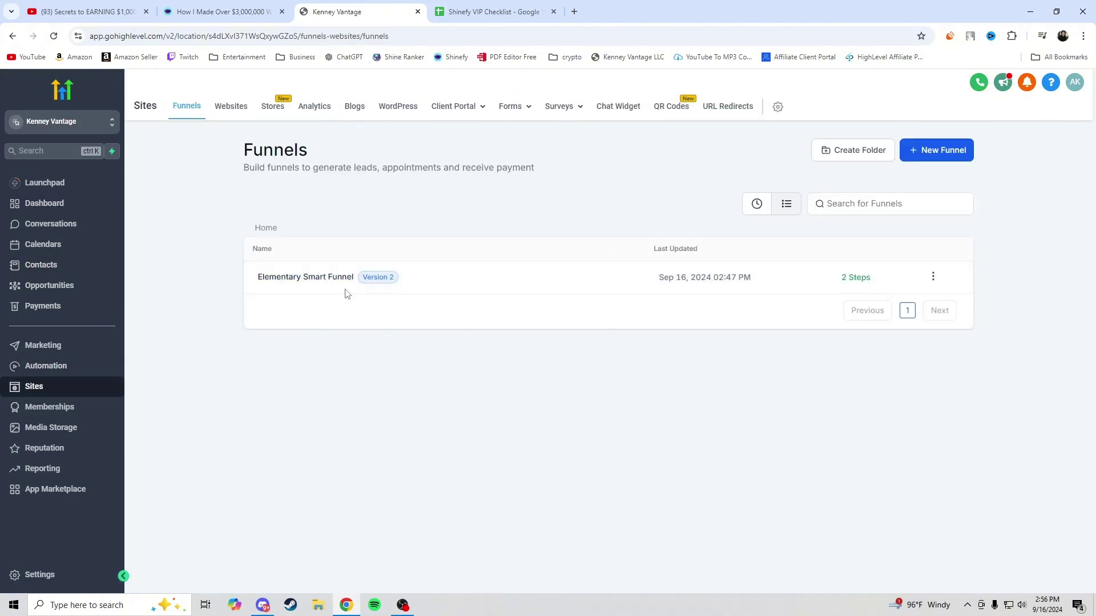
pyautogui.click(299, 281)
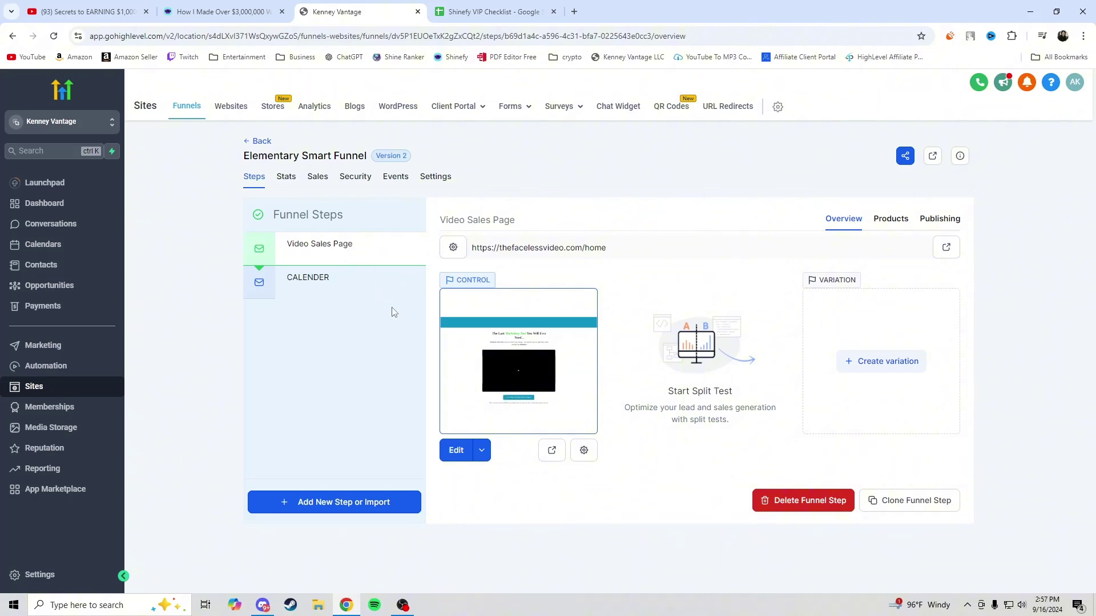
pyautogui.click(324, 284)
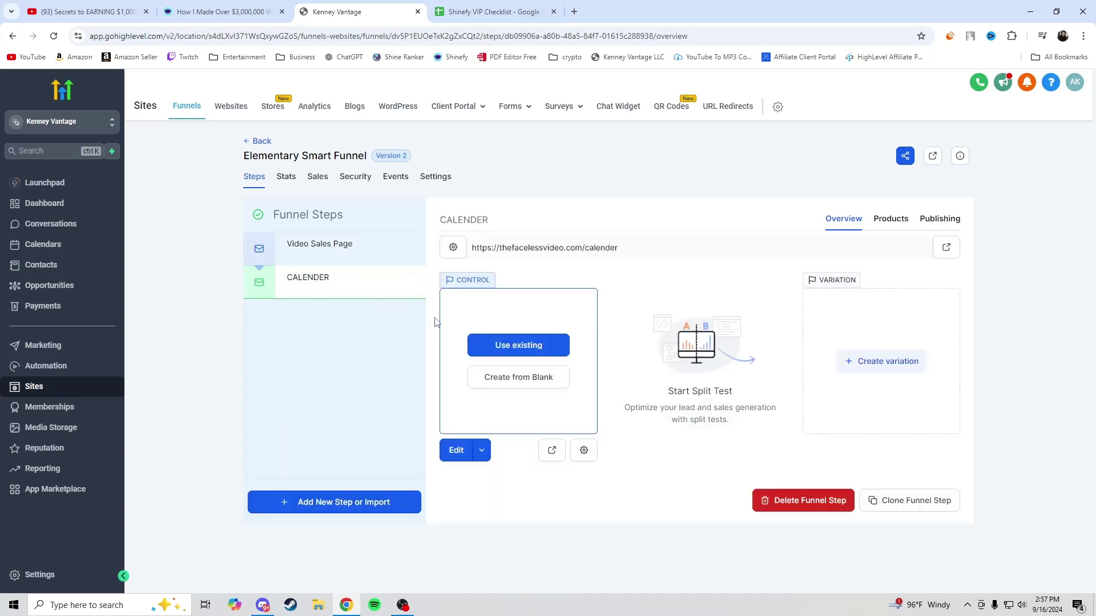
pyautogui.click(511, 379)
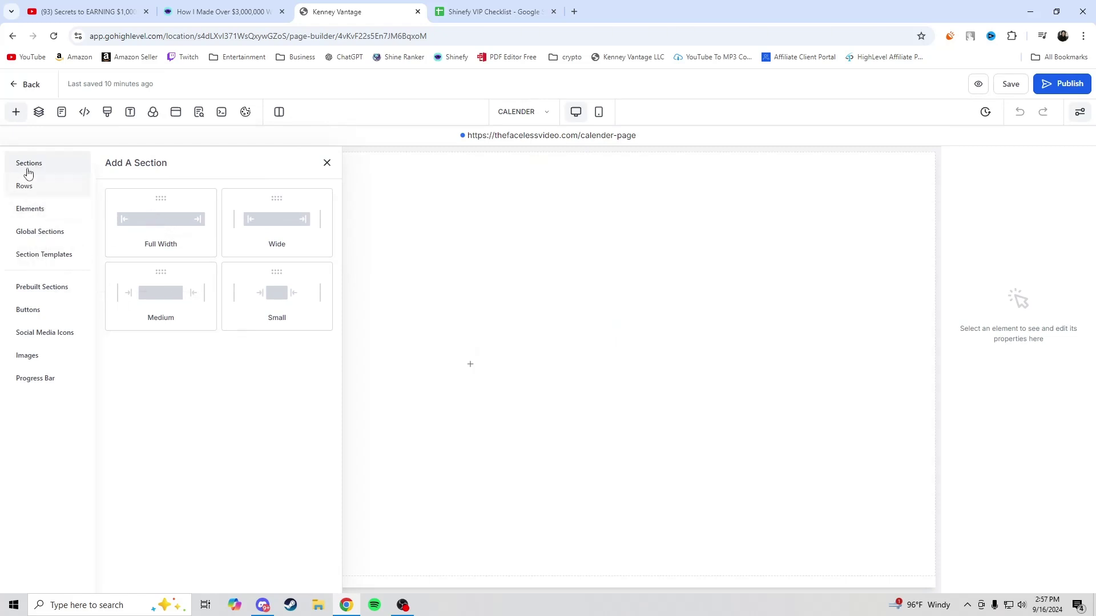
# Add a full-width section to the blank calendar page and place a 1-column row in it
pyautogui.click(26, 188)
pyautogui.click(29, 163)
pyautogui.moveTo(177, 223); pyautogui.dragTo(428, 229)
pyautogui.click(466, 194)
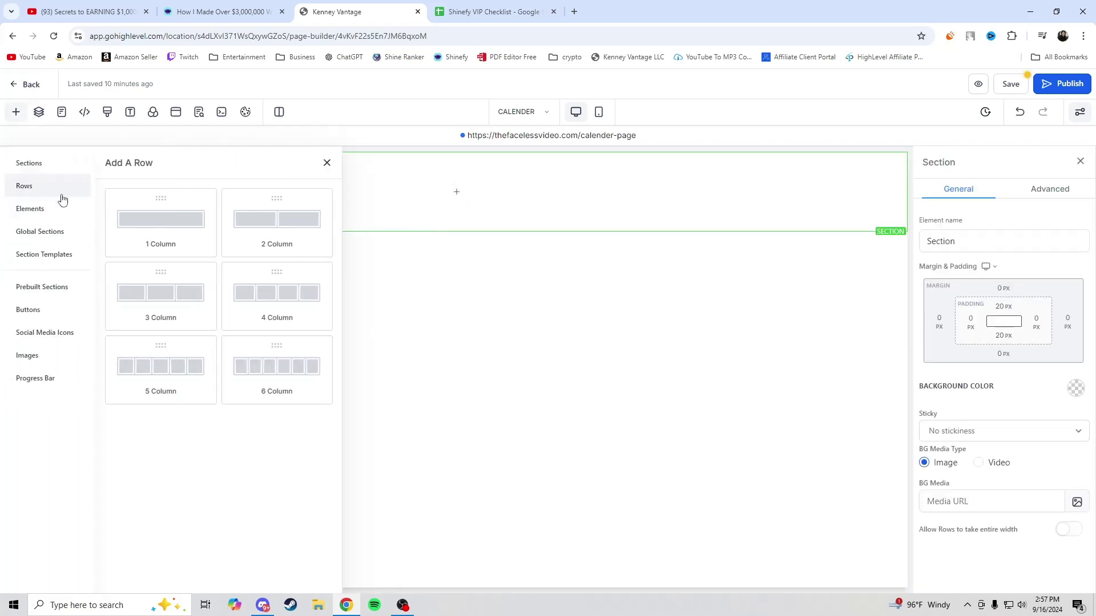
pyautogui.moveTo(151, 227); pyautogui.dragTo(439, 213)
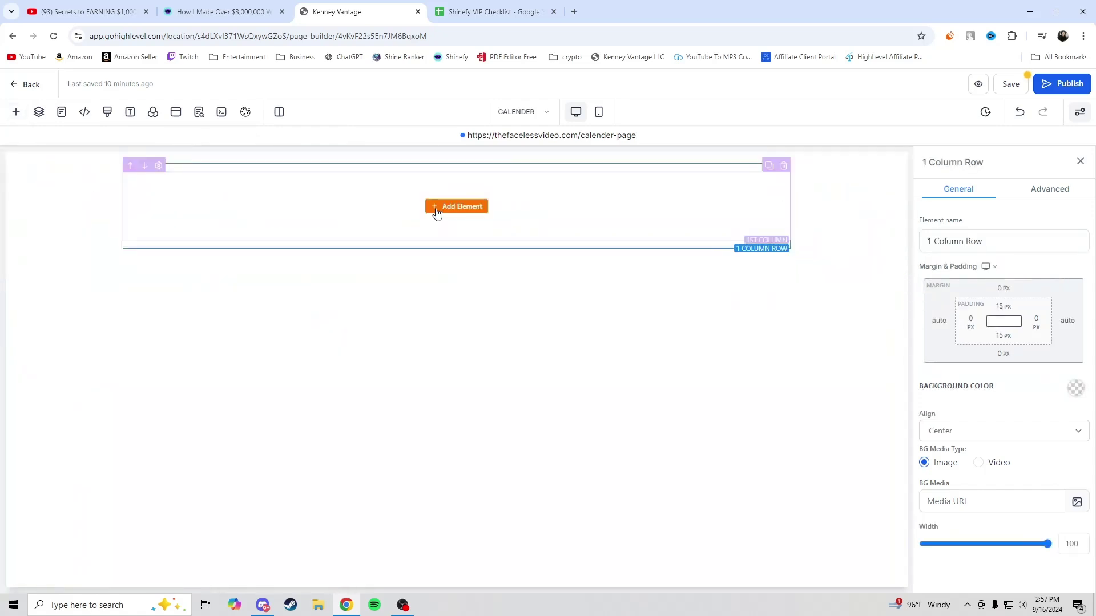
# Add a headline element to the row's column and set its text to "Book a call here!"
pyautogui.click(451, 206)
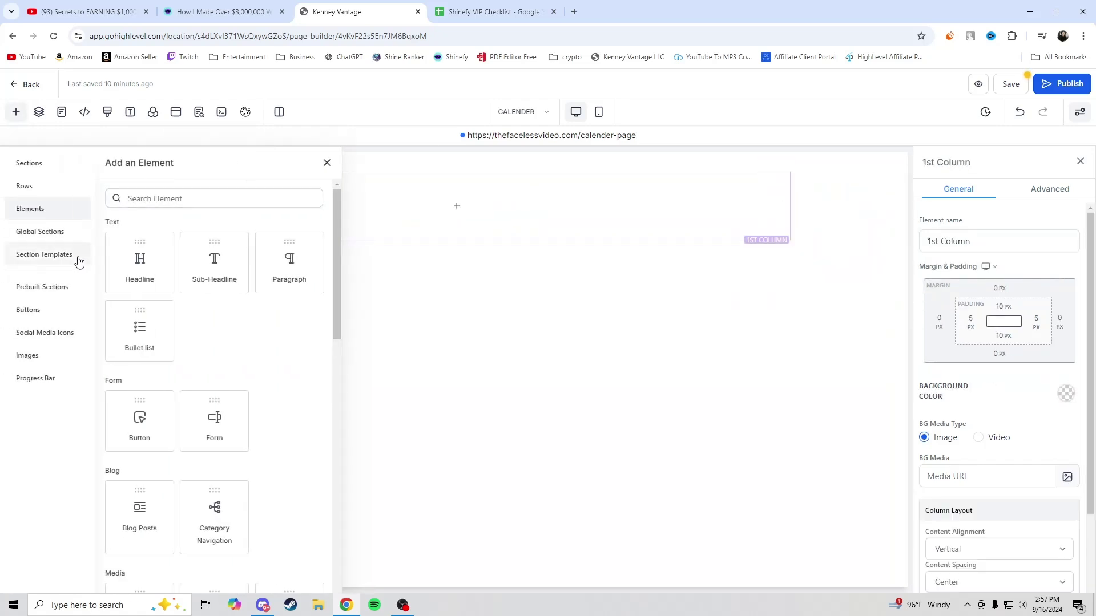
pyautogui.moveTo(137, 260); pyautogui.dragTo(467, 237)
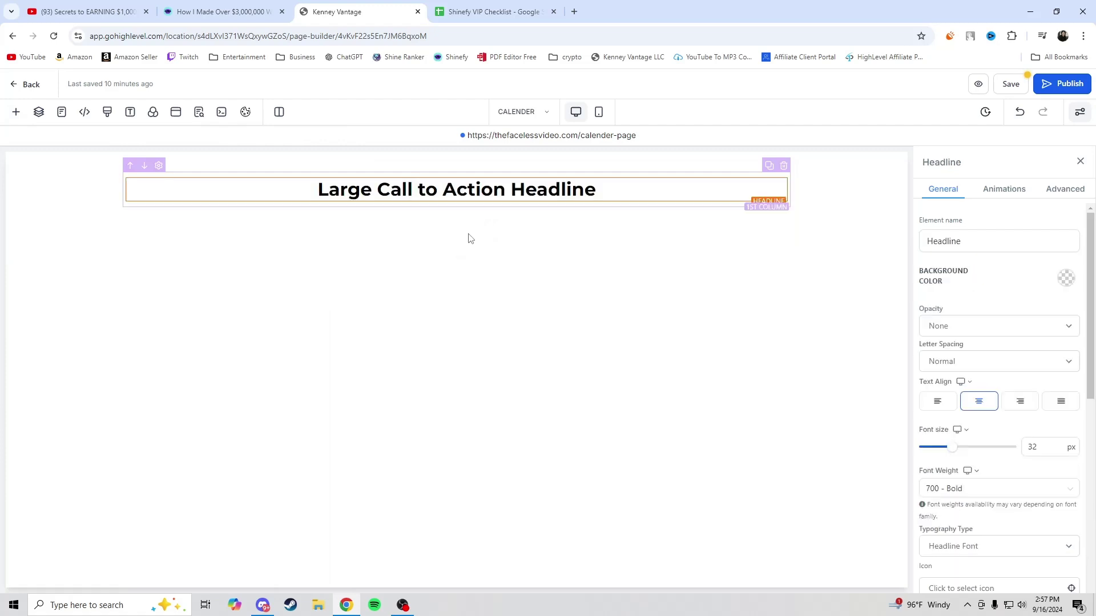
pyautogui.moveTo(604, 191); pyautogui.dragTo(302, 189)
pyautogui.write('Book a ')
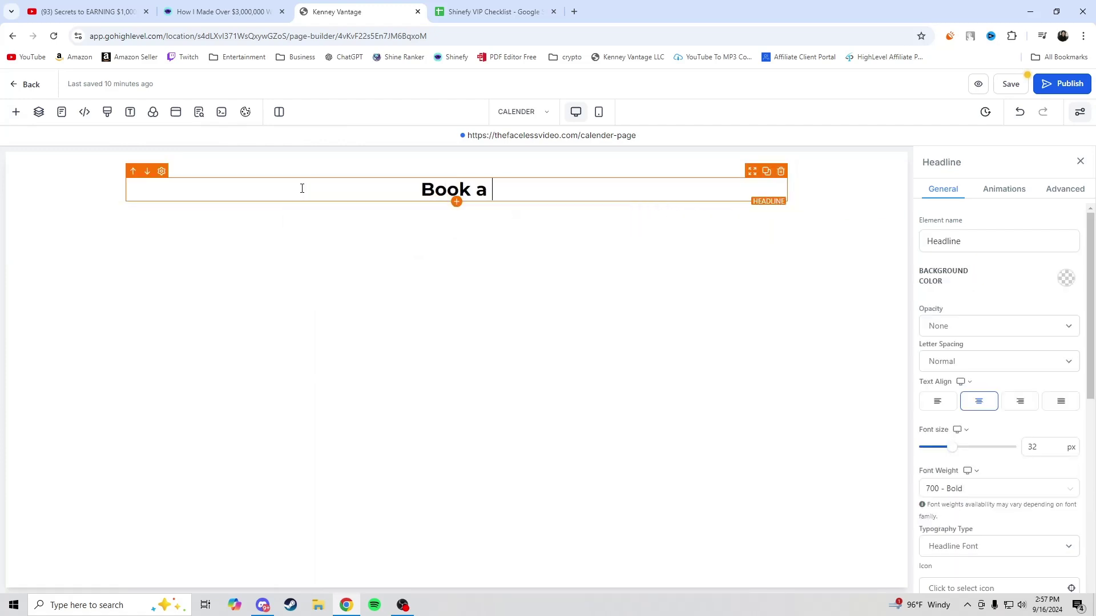
pyautogui.write('call here')
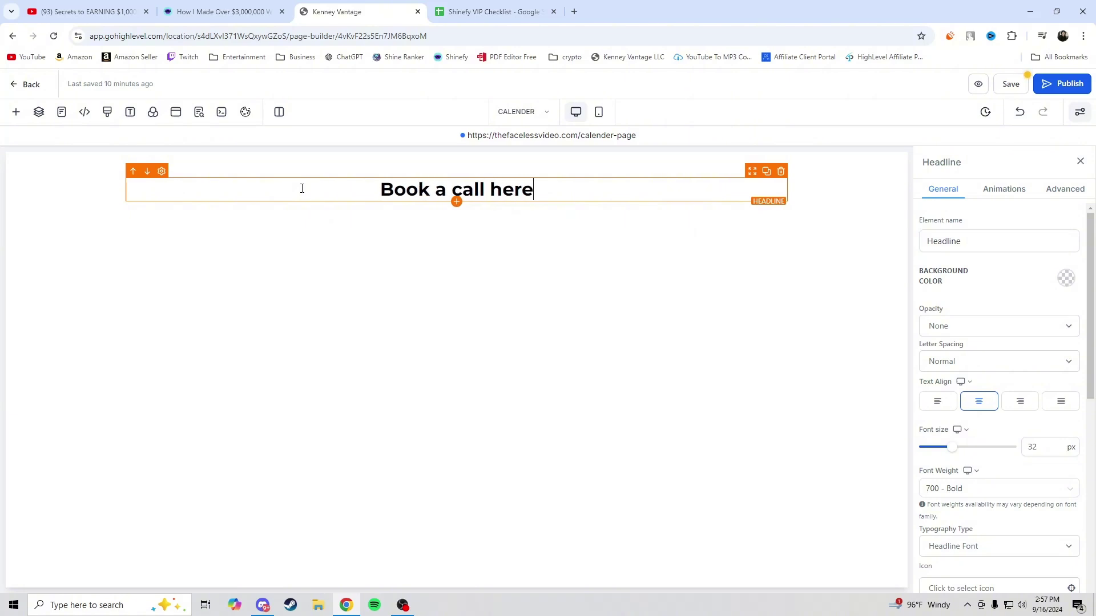
pyautogui.click(522, 193)
pyautogui.click(542, 195)
pyautogui.write('!')
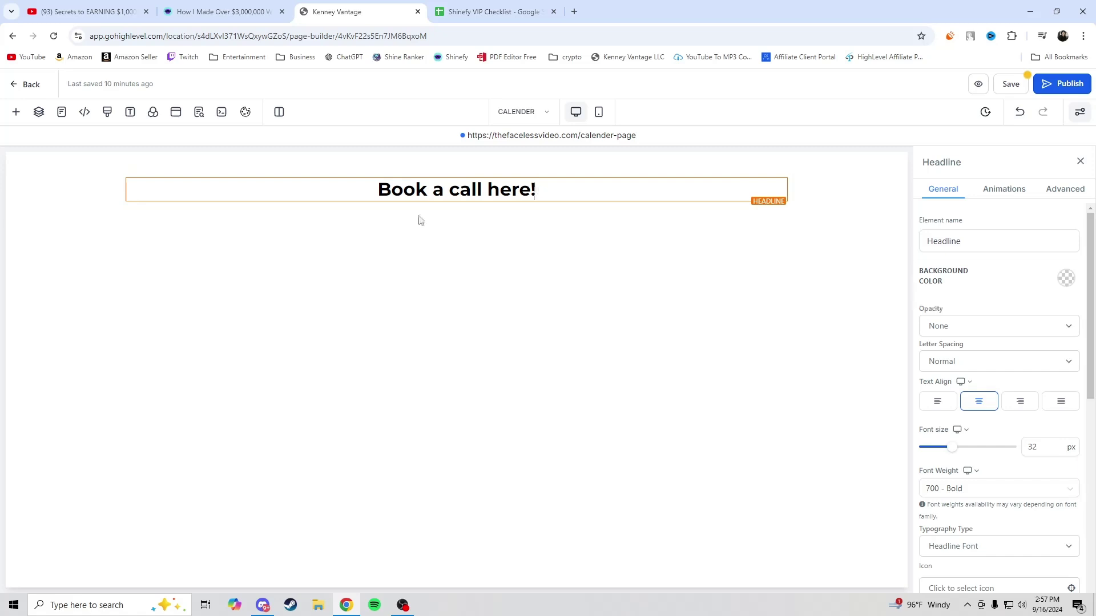
# Add a second full-width section below the headline and place a 1-column row in it
pyautogui.click(17, 112)
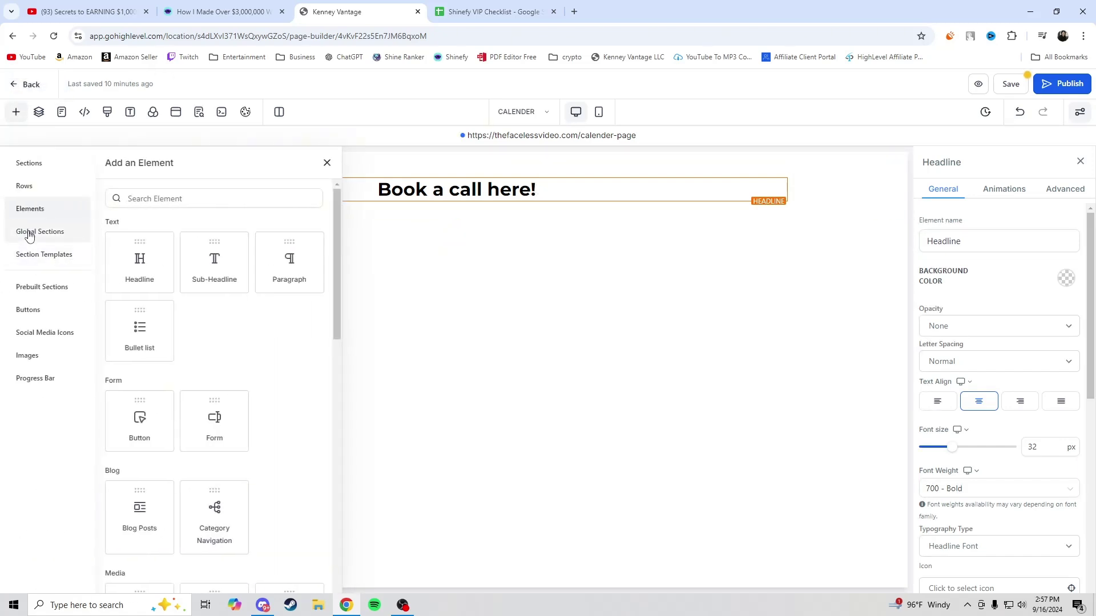
pyautogui.click(29, 167)
pyautogui.moveTo(154, 226); pyautogui.dragTo(453, 436)
pyautogui.click(455, 268)
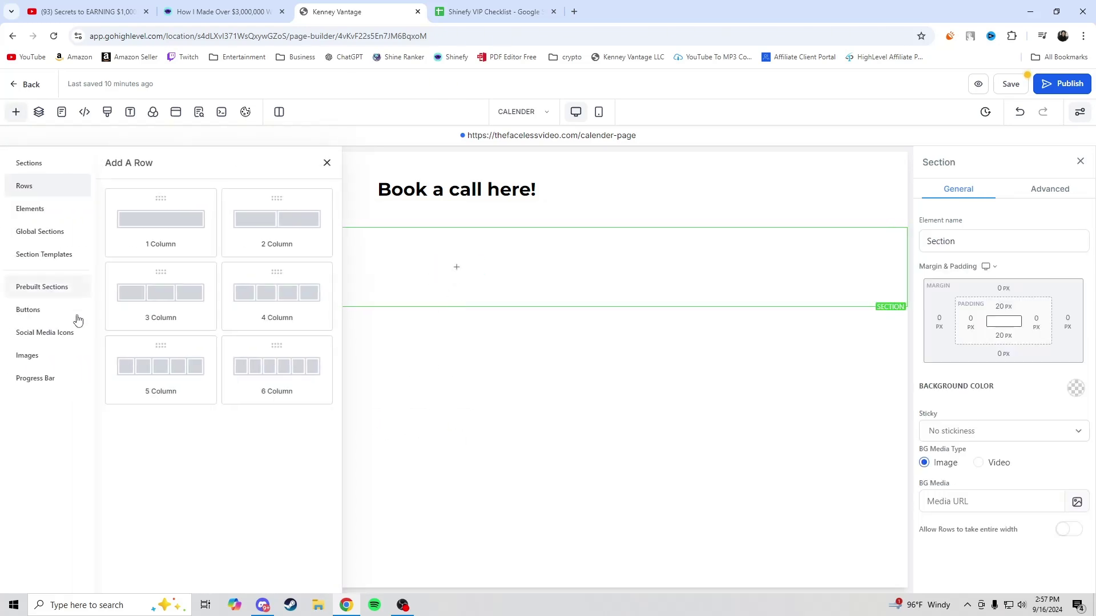
pyautogui.click(31, 209)
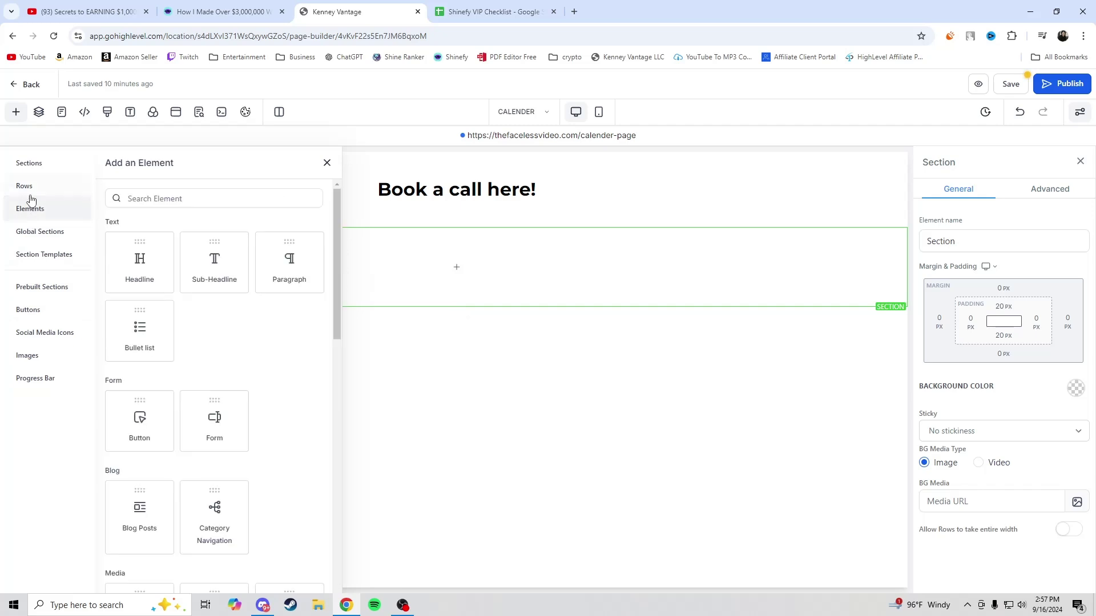
pyautogui.click(23, 186)
pyautogui.moveTo(148, 223); pyautogui.dragTo(467, 299)
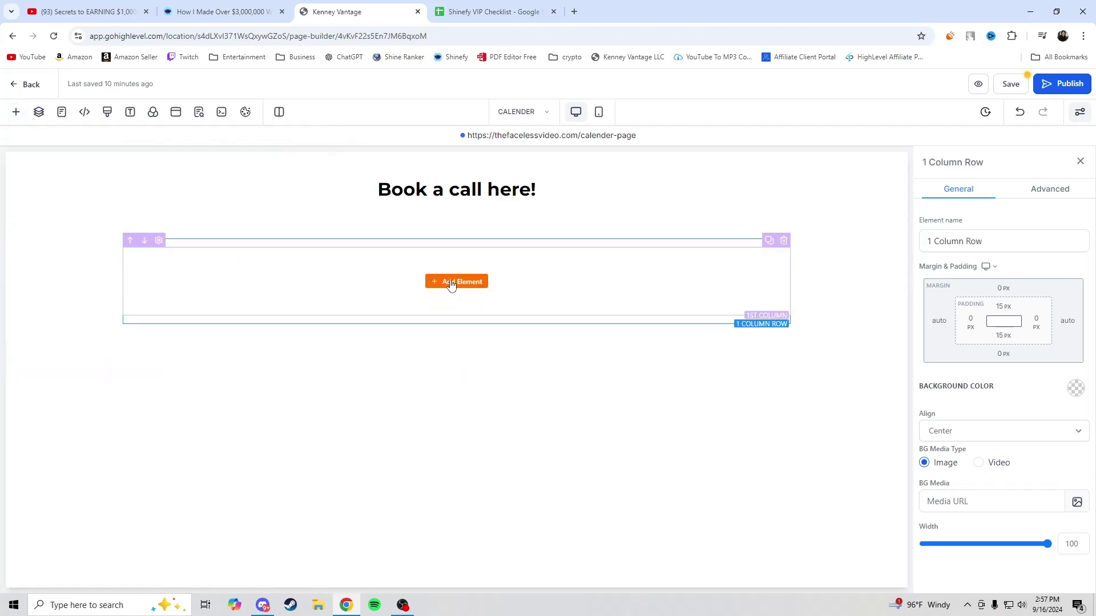
# Insert a Calendar element in the new row's column and link it to Inbound calender
pyautogui.click(457, 281)
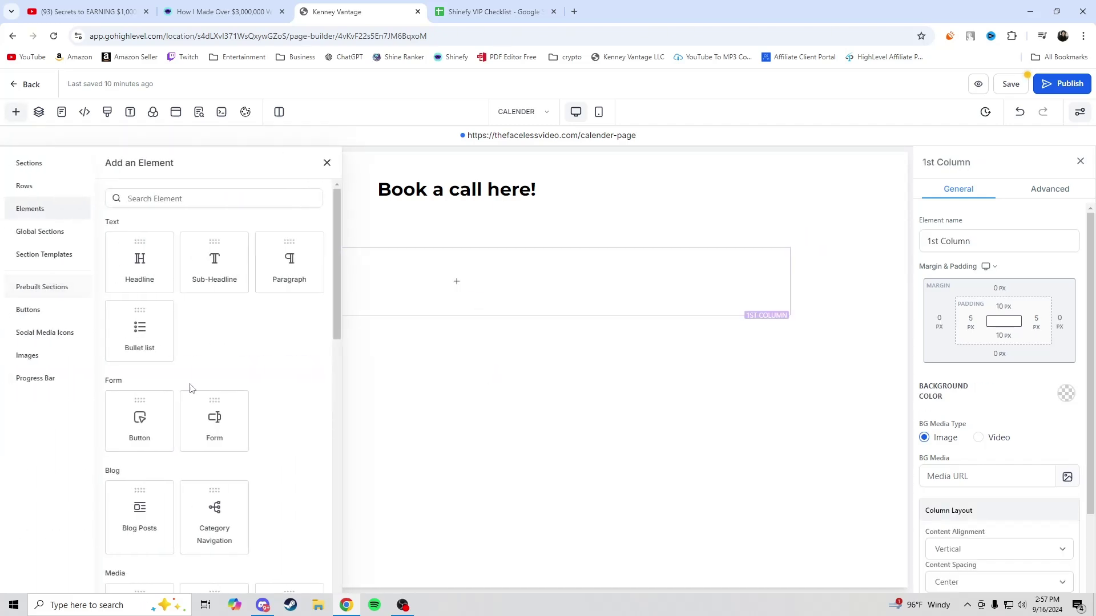
pyautogui.scroll(-2, 205, 388)
pyautogui.scroll(-6, 282, 421)
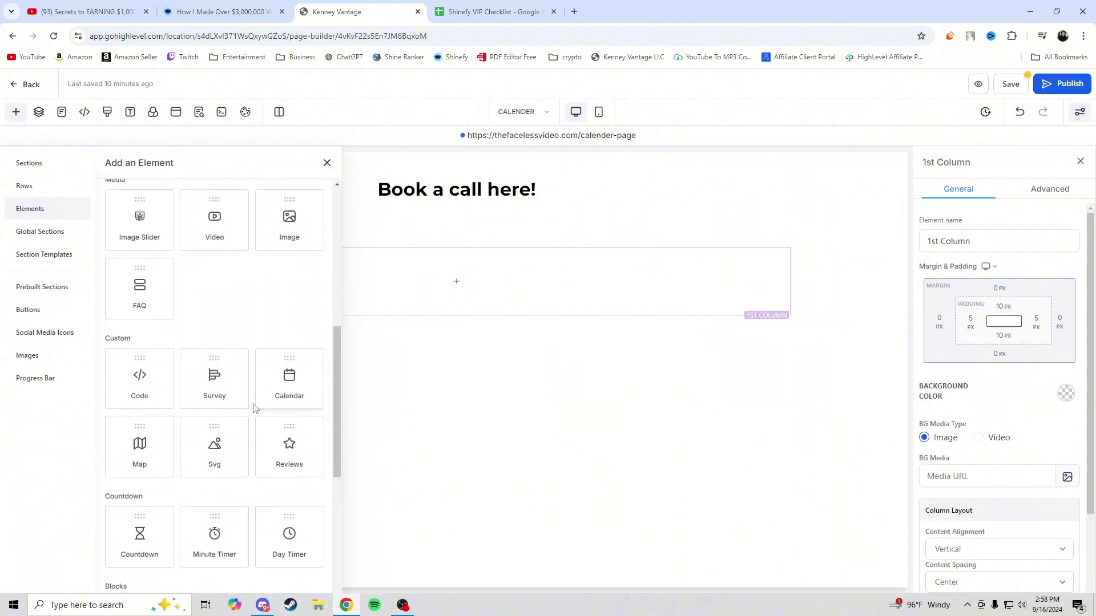
pyautogui.click(289, 319)
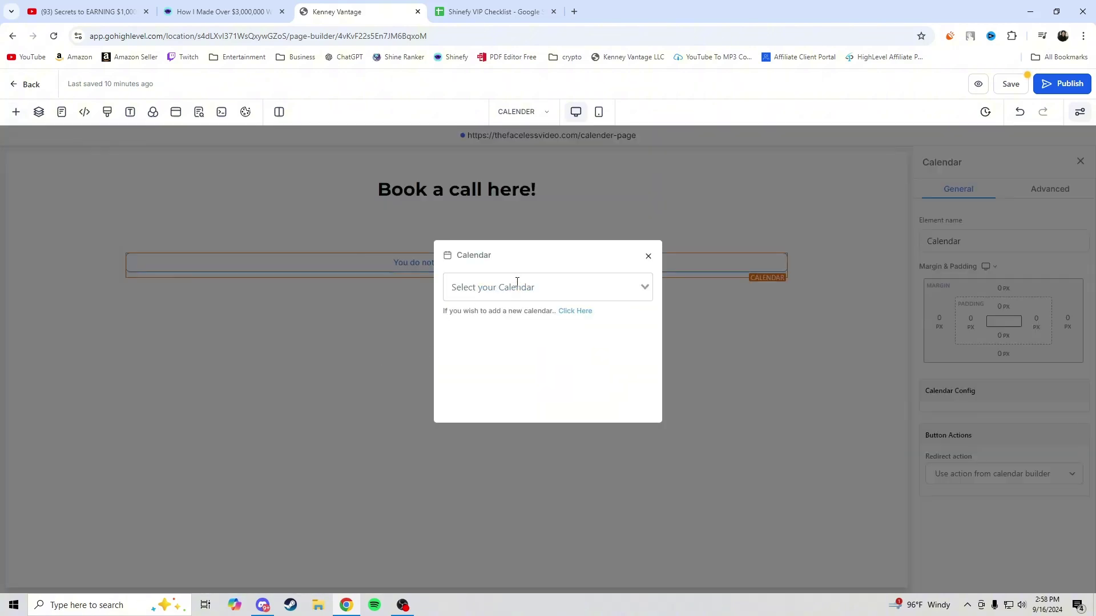
pyautogui.click(496, 289)
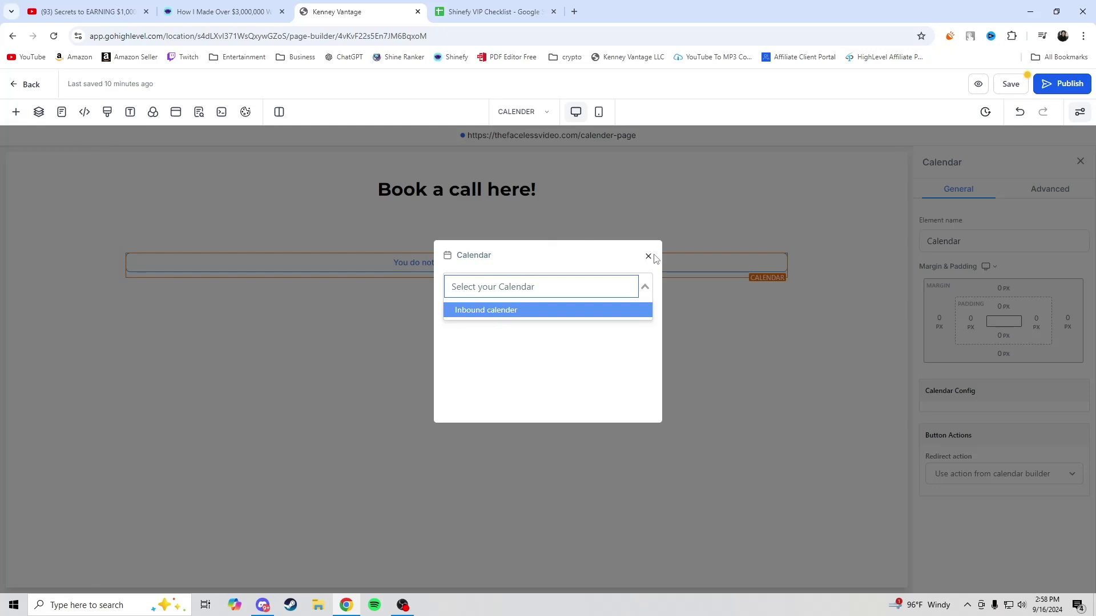
pyautogui.click(475, 310)
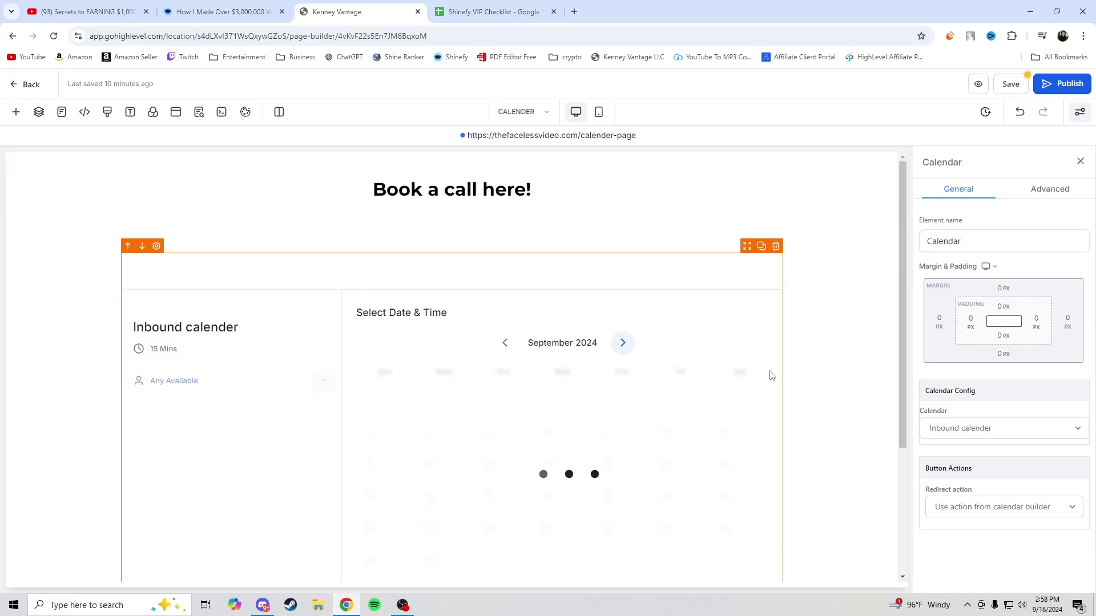
pyautogui.scroll(-4, 770, 374)
pyautogui.scroll(3, 801, 372)
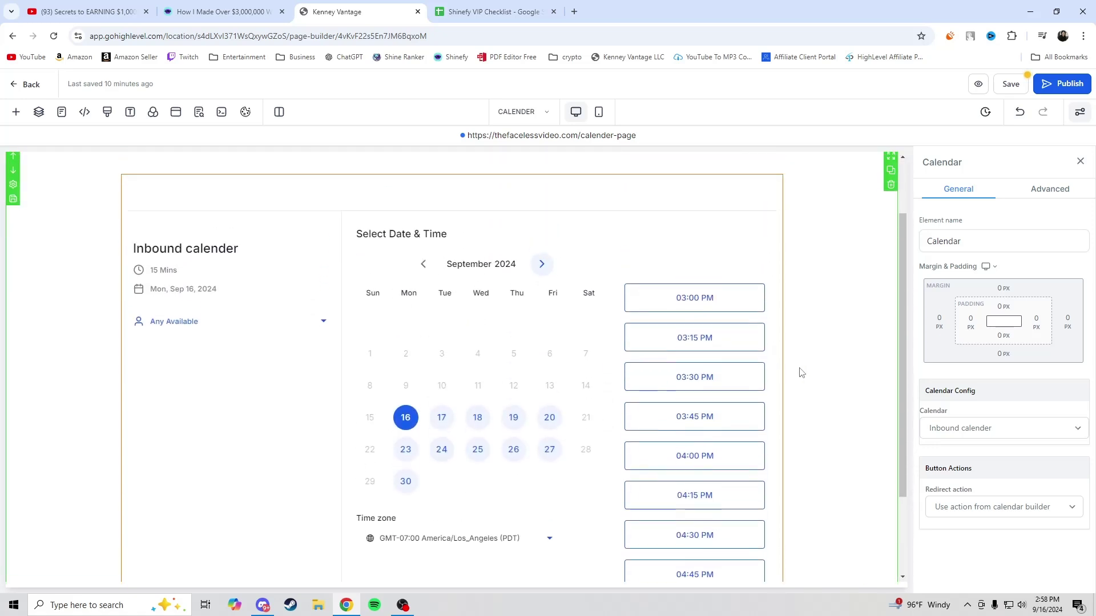
pyautogui.scroll(2, 801, 372)
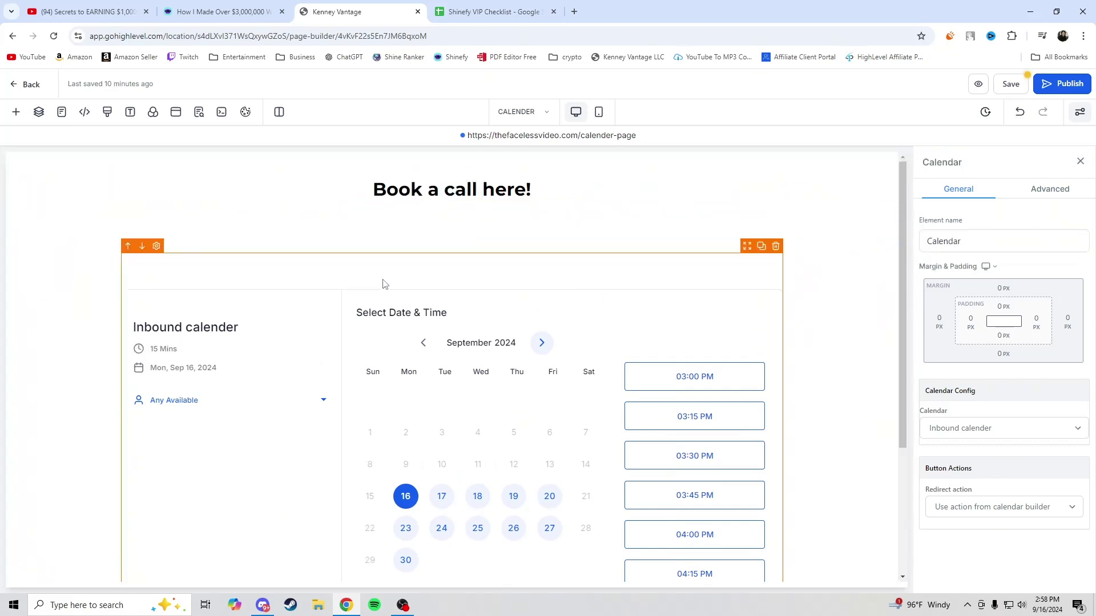
pyautogui.scroll(-3, 776, 334)
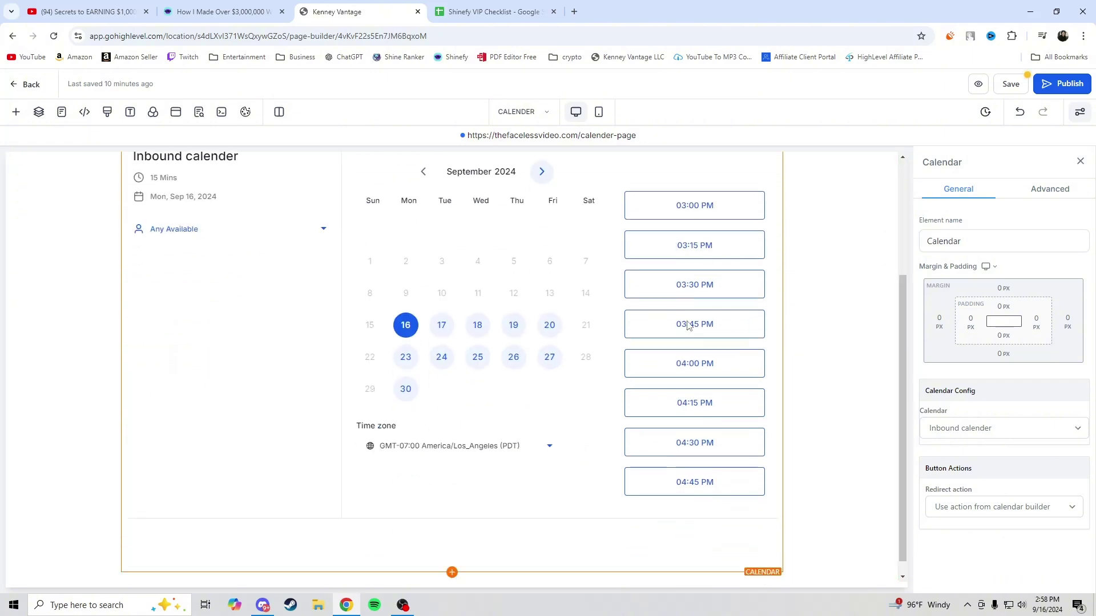
pyautogui.scroll(1, 571, 319)
pyautogui.scroll(2, 446, 318)
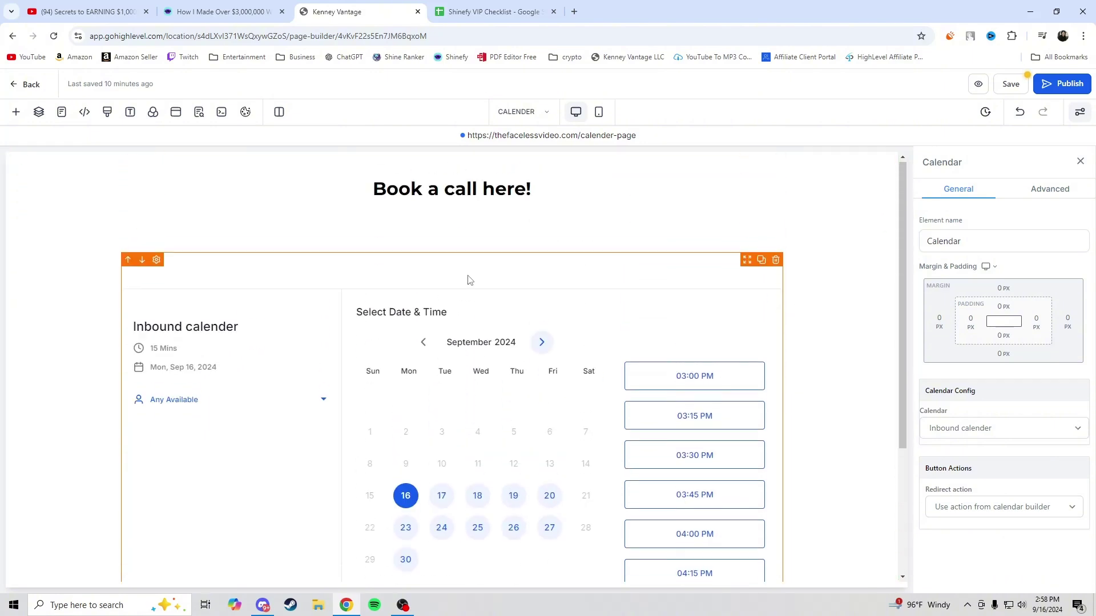
pyautogui.click(371, 190)
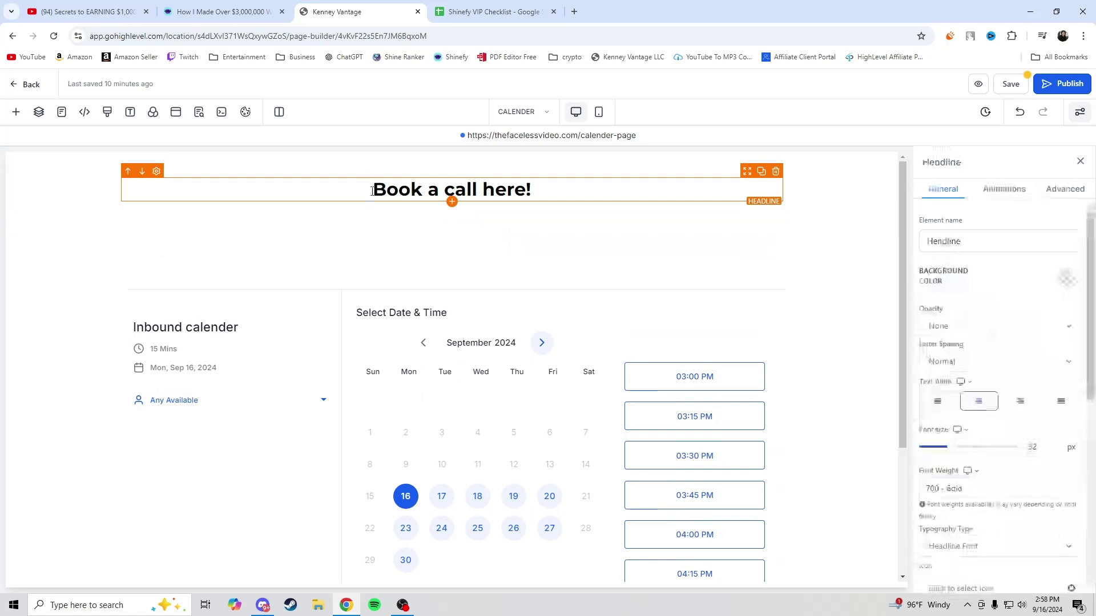
pyautogui.write('Thanks for ')
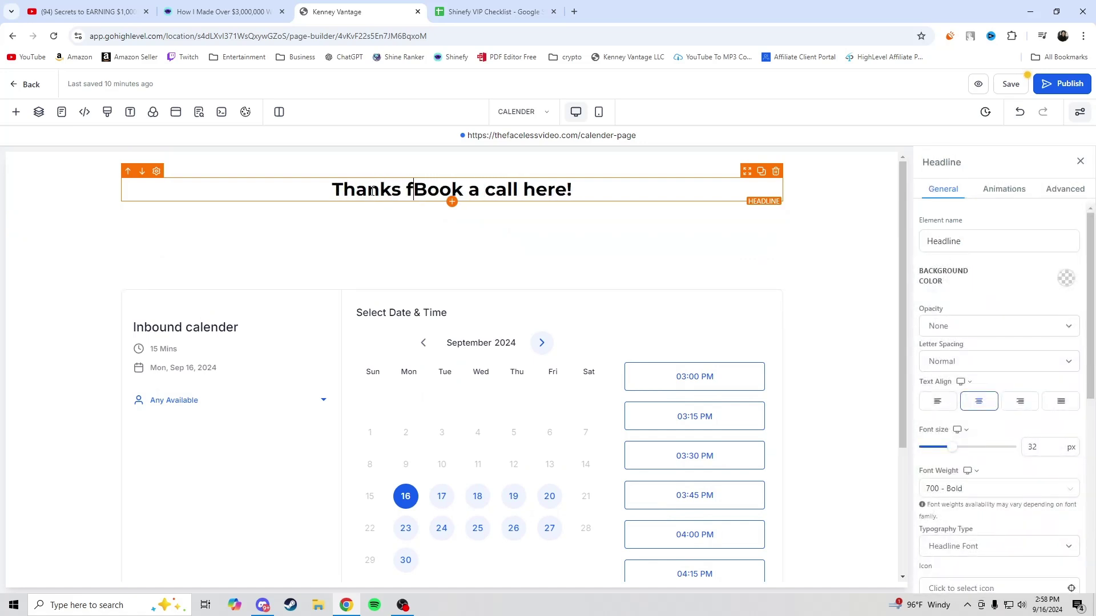
pyautogui.write('your')
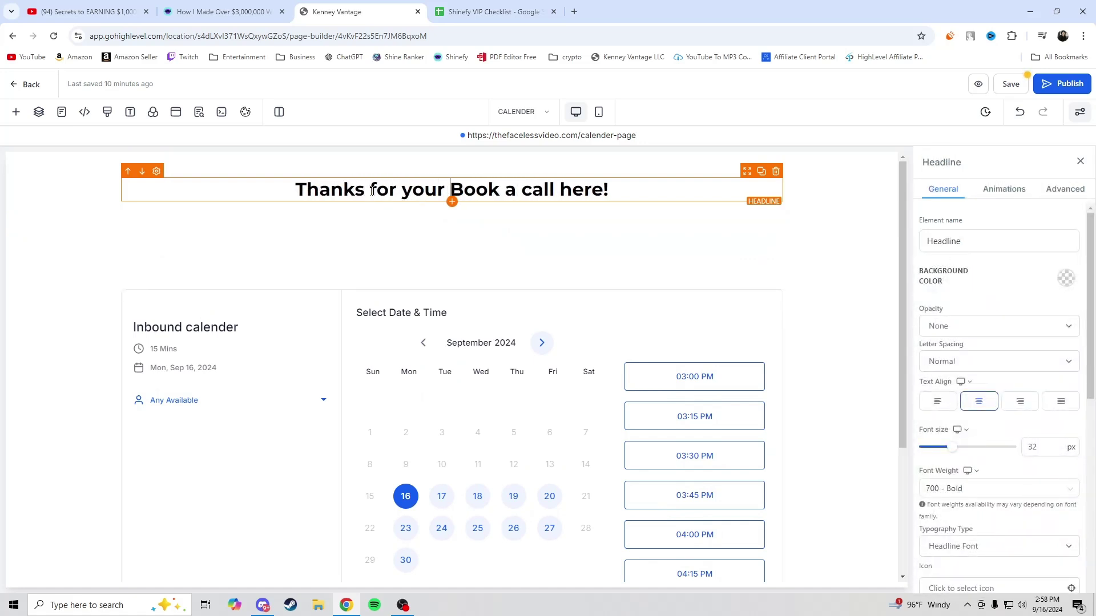
pyautogui.press('BackSpace')
pyautogui.press('BackSpace')
pyautogui.press('BackSpace')
pyautogui.press('BackSpace')
pyautogui.press('BackSpace')
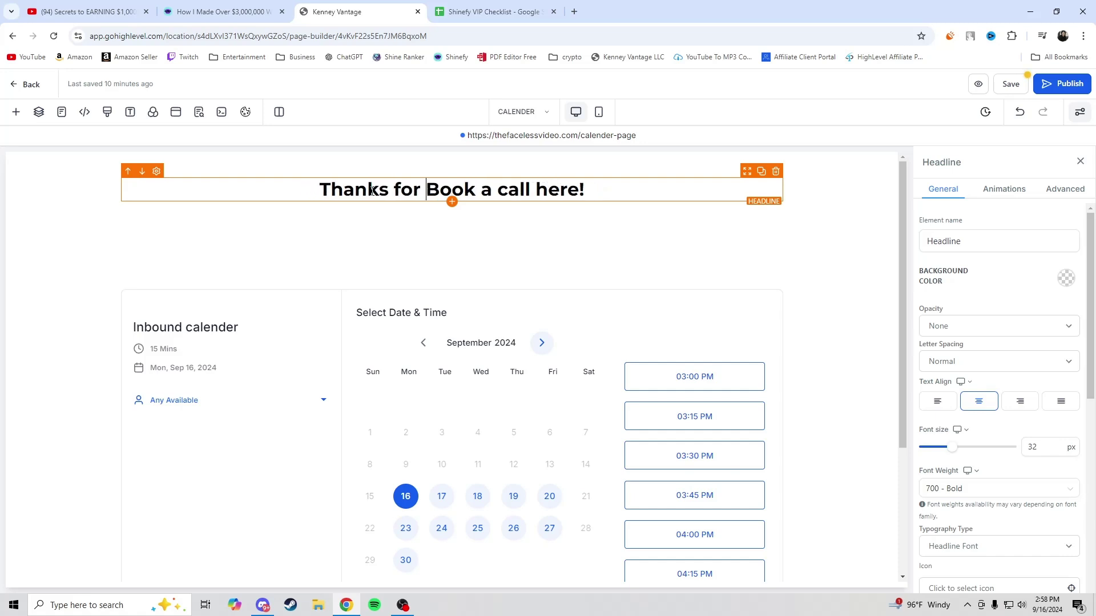
pyautogui.press('BackSpace')
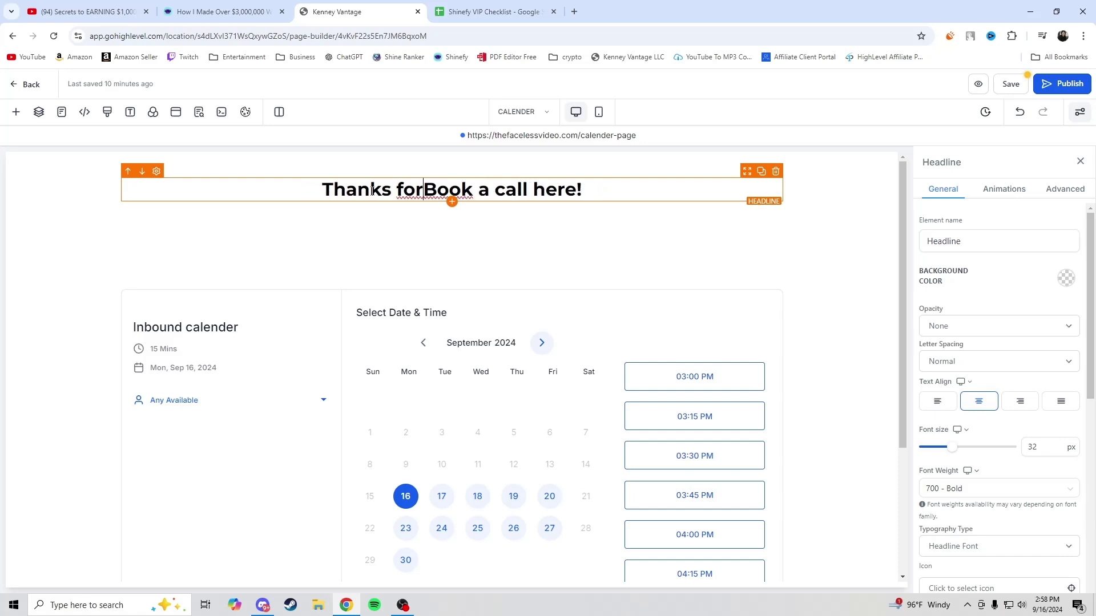
pyautogui.press('BackSpace')
pyautogui.press('BackSpace')
pyautogui.press('BackSpace')
pyautogui.press('BackSpace')
pyautogui.press('BackSpace')
pyautogui.press('BackSpace')
pyautogui.press('BackSpace')
pyautogui.press('BackSpace')
pyautogui.press('BackSpace')
pyautogui.press('BackSpace')
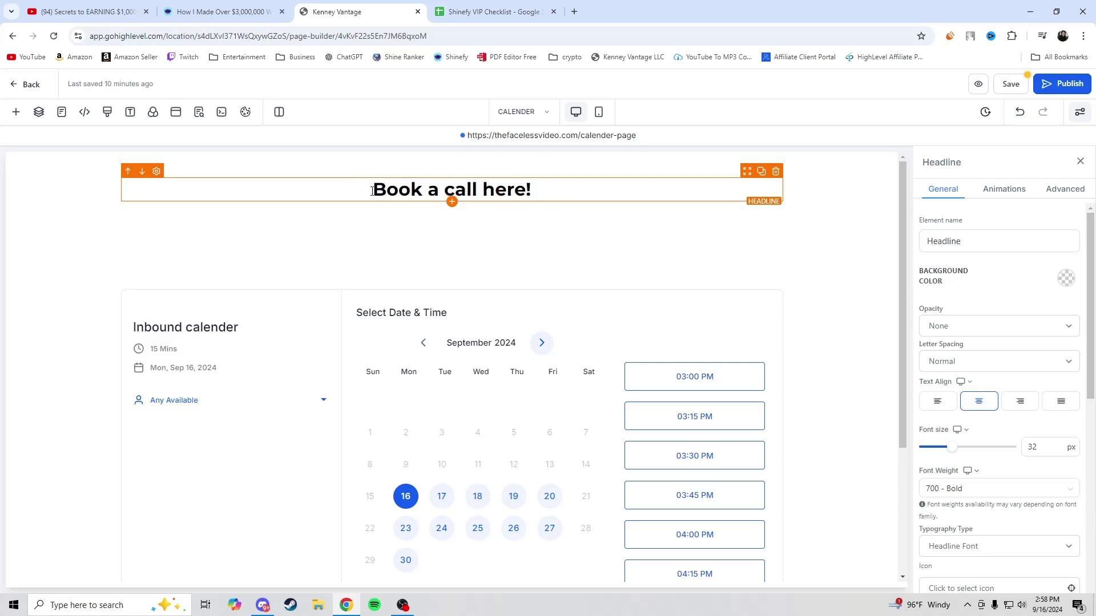
pyautogui.click(397, 253)
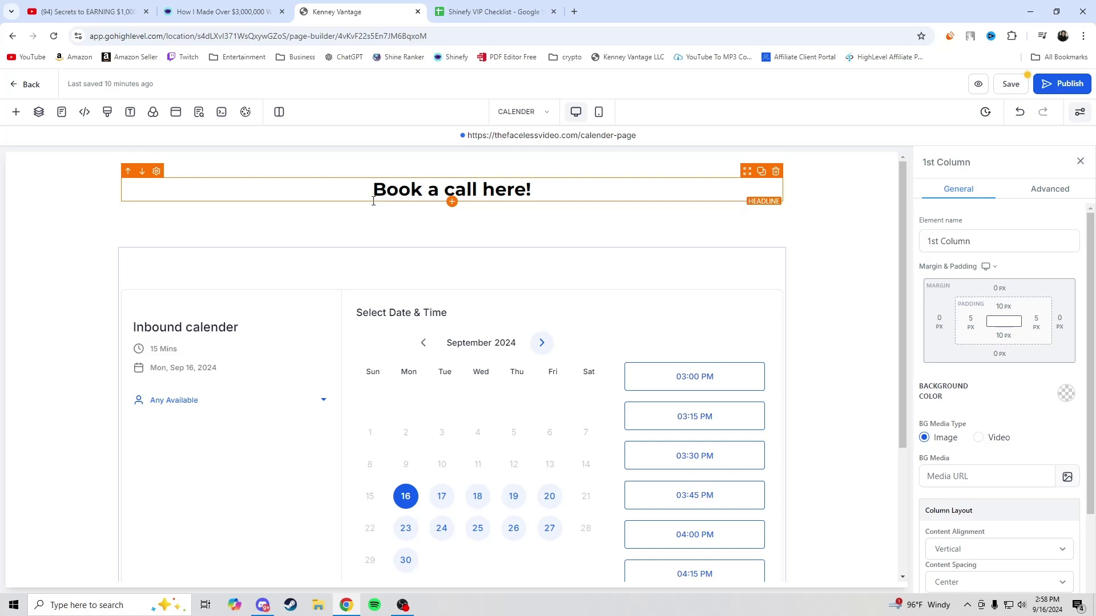
# Look over the booking calendar placed under the page headline
pyautogui.scroll(-3, 608, 247)
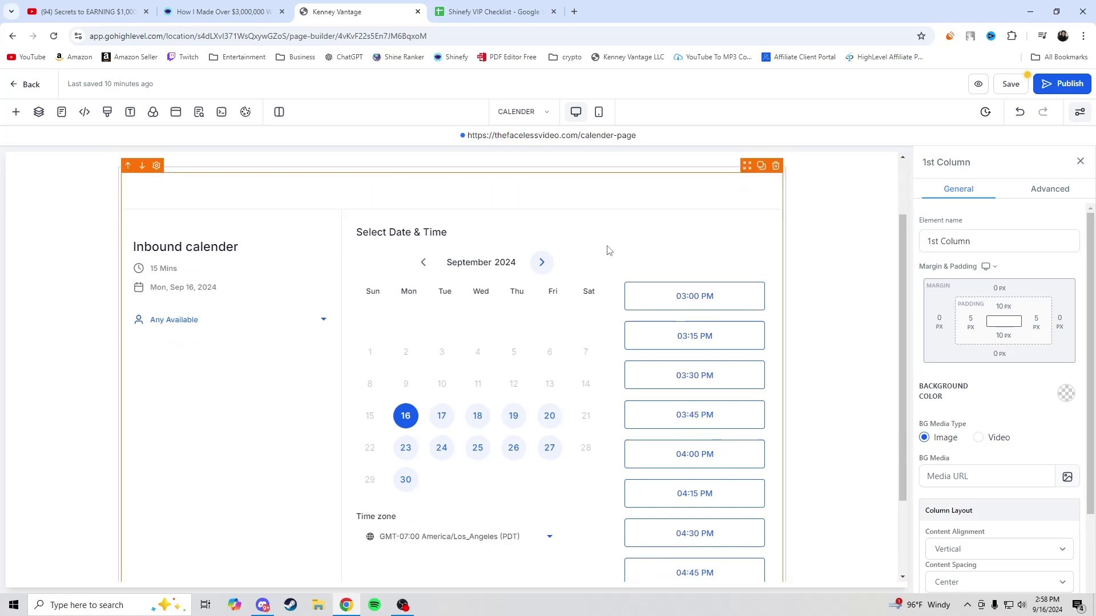
pyautogui.scroll(3, 692, 388)
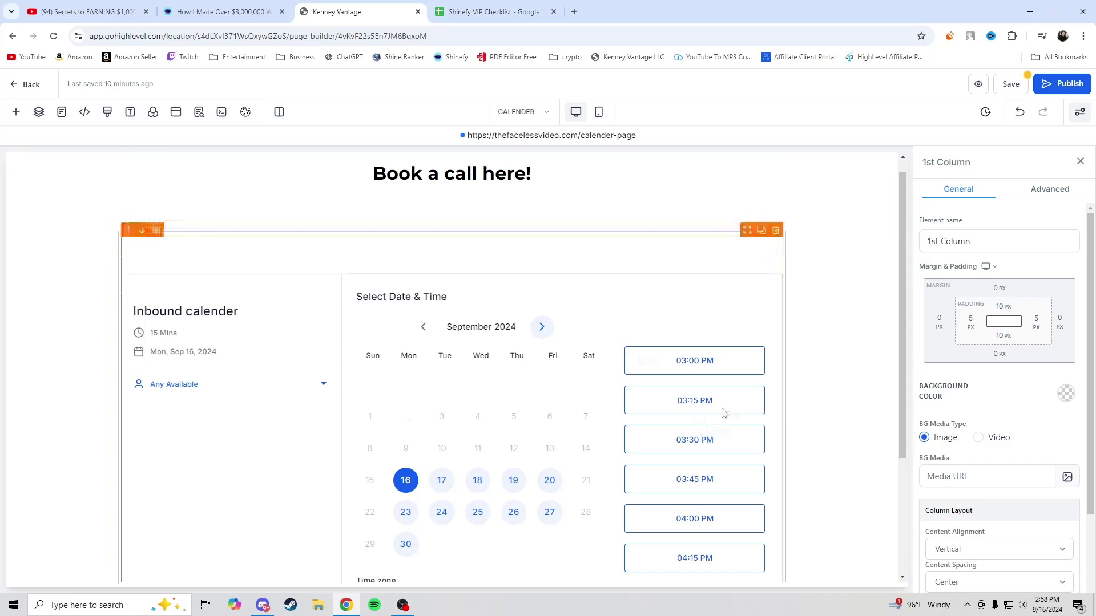
# Publish the calendar page and return from the page builder to the funnel's step overview
pyautogui.scroll(-2, 1012, 358)
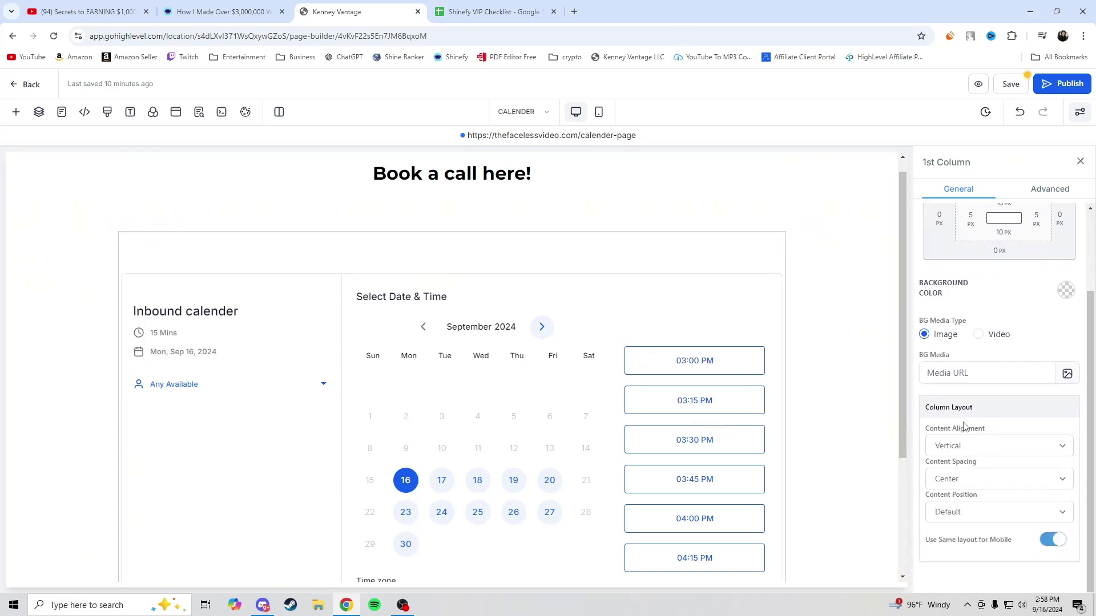
pyautogui.scroll(2, 963, 426)
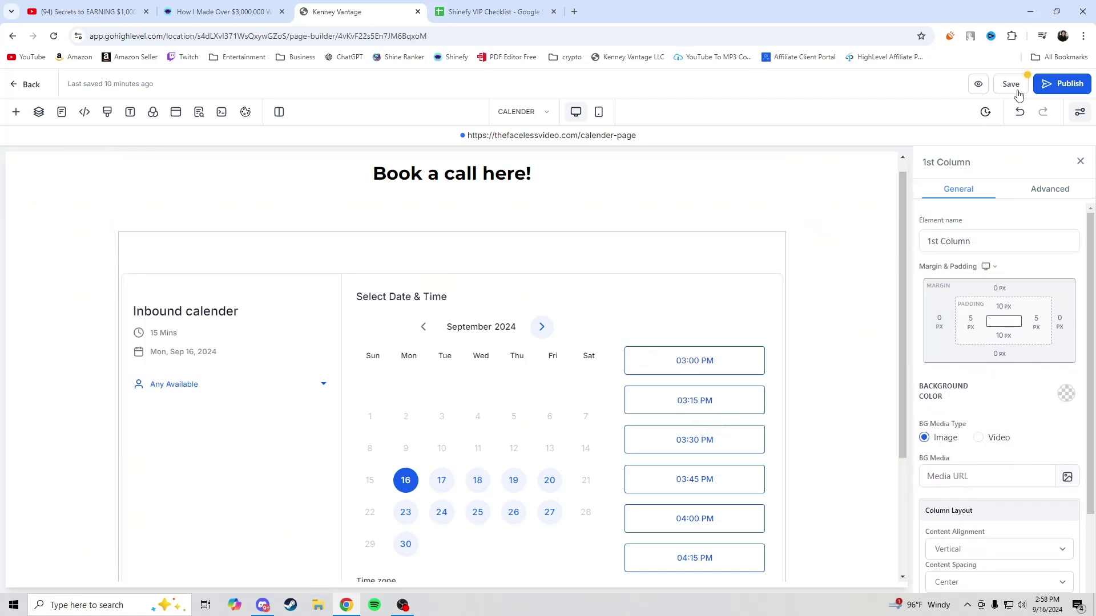
pyautogui.click(1061, 84)
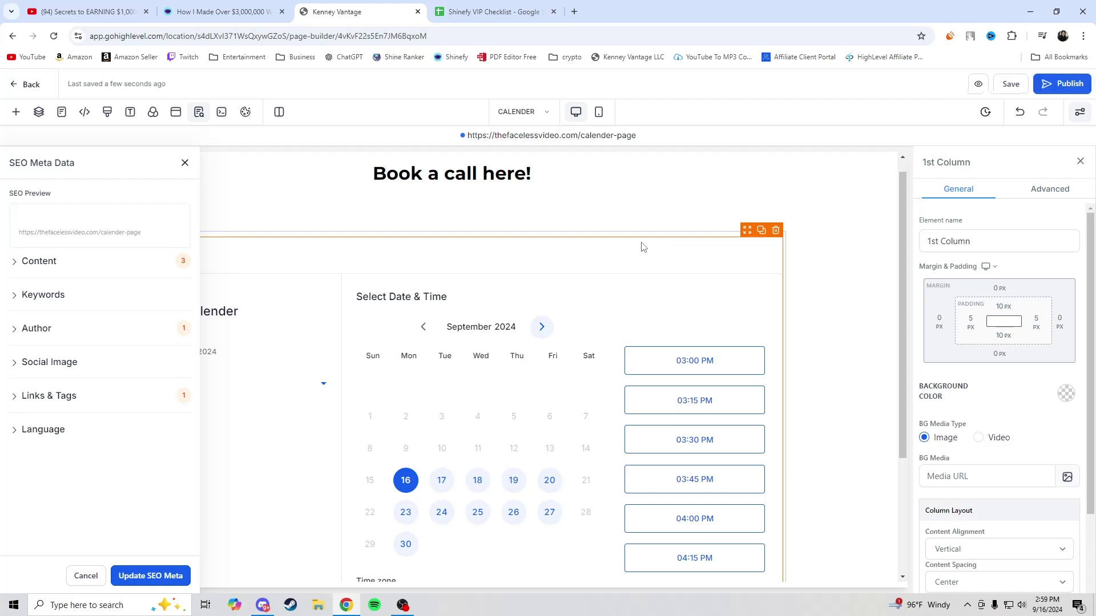
pyautogui.click(14, 86)
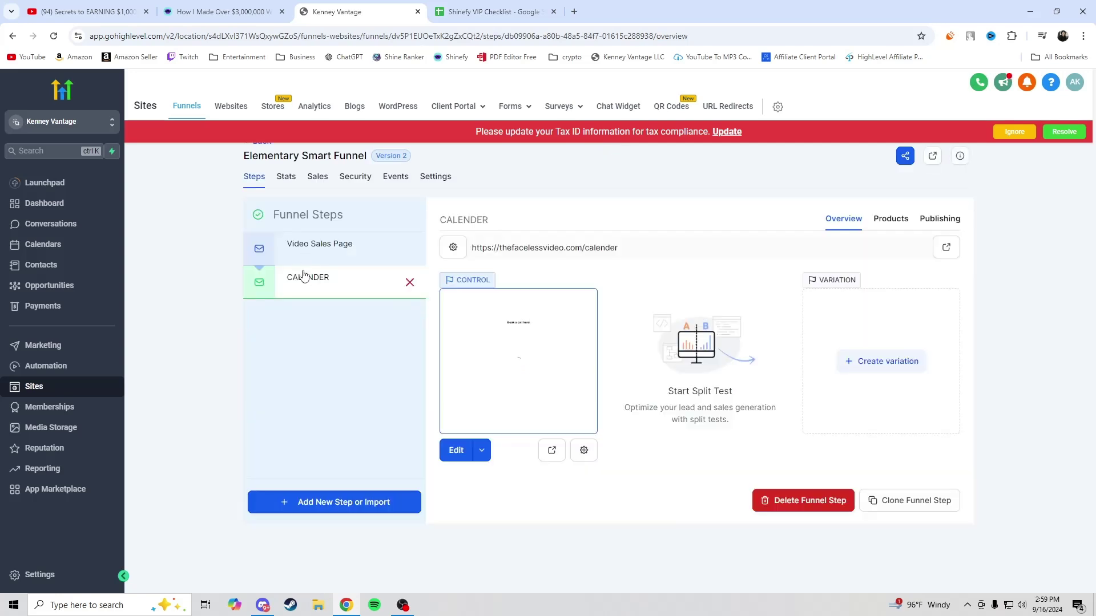
# Open the live preview of the Video Sales Page step and review its headline, subheadline and video
pyautogui.click(312, 249)
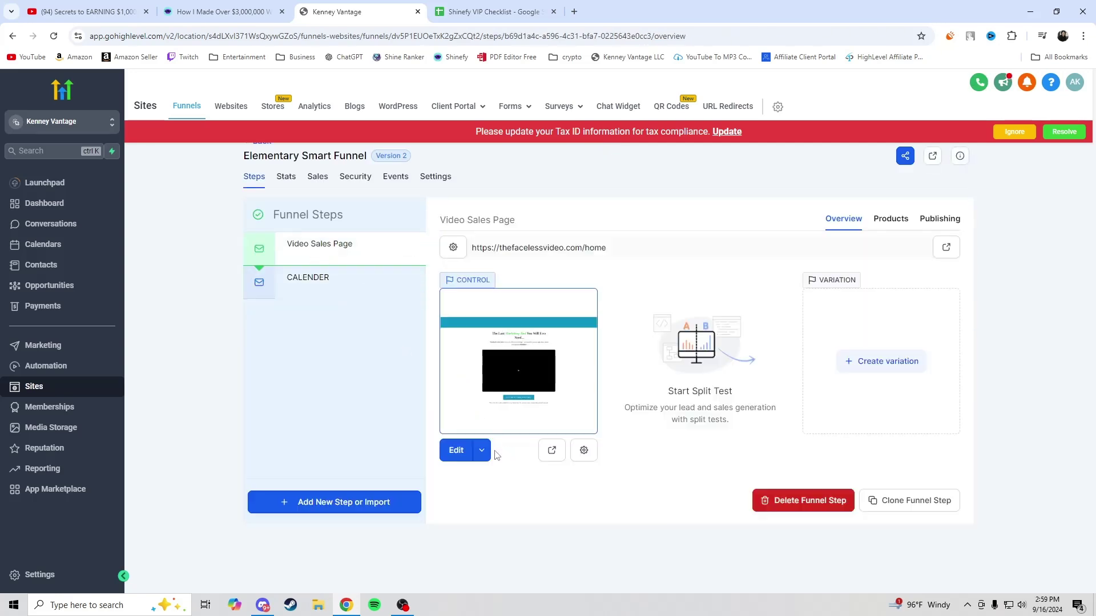
pyautogui.rightClick(551, 450)
pyautogui.click(551, 451)
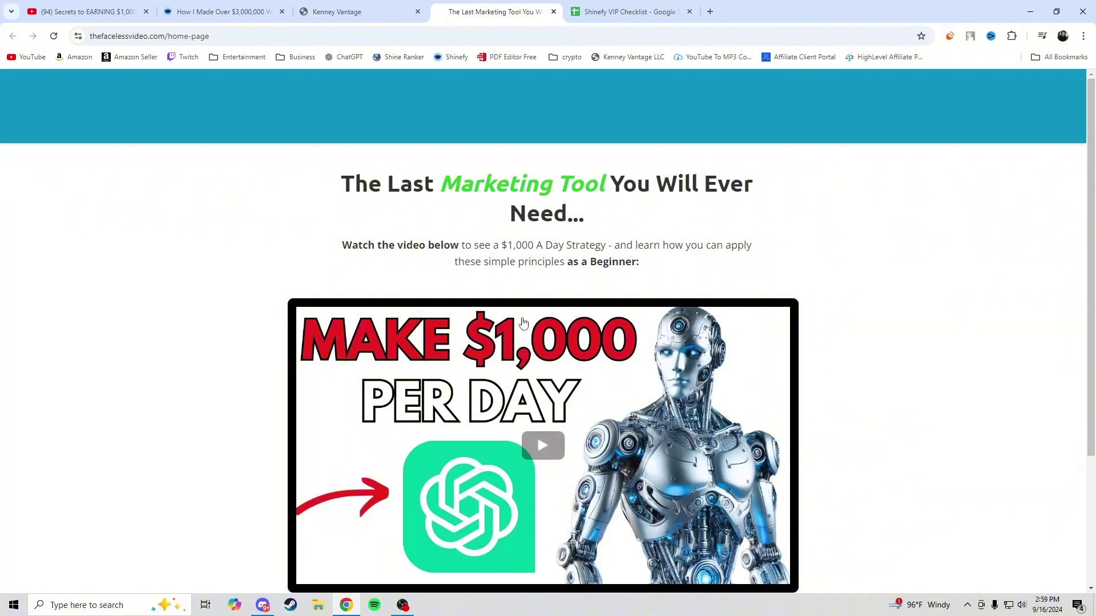
pyautogui.moveTo(351, 251); pyautogui.dragTo(575, 246)
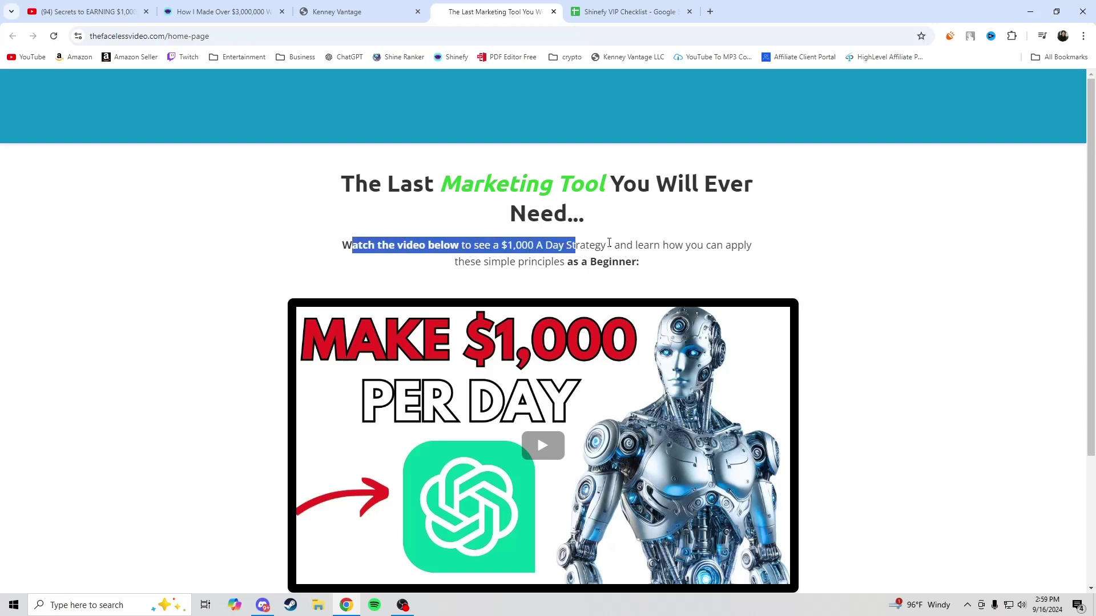
pyautogui.click(575, 246)
pyautogui.scroll(-3, 368, 148)
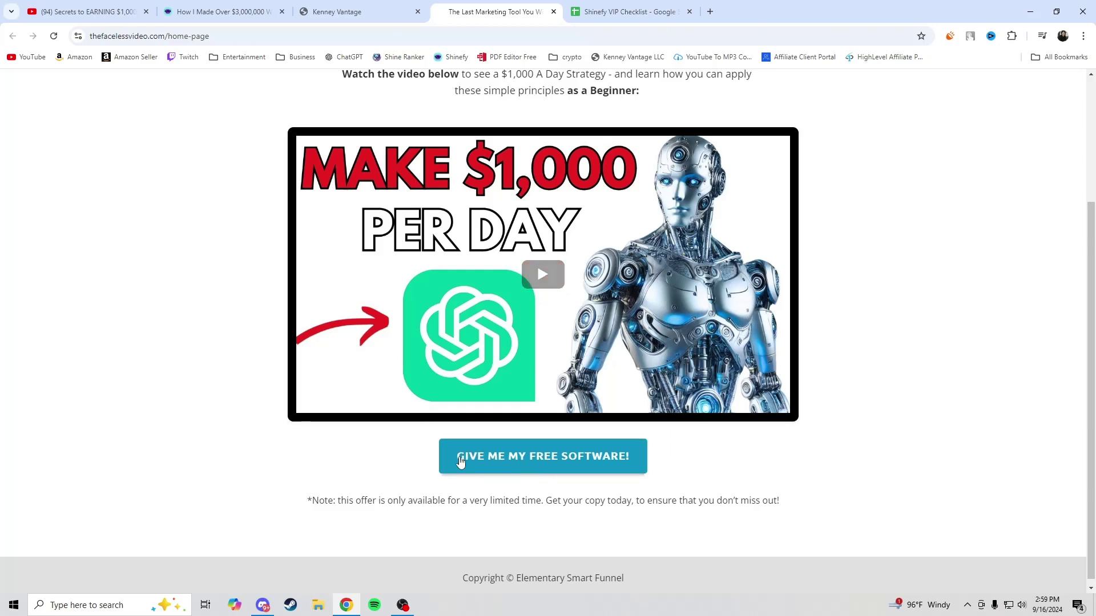
# Test the "Give me my free software!" button by opening the sign-up popup, closing it and opening it again
pyautogui.click(530, 470)
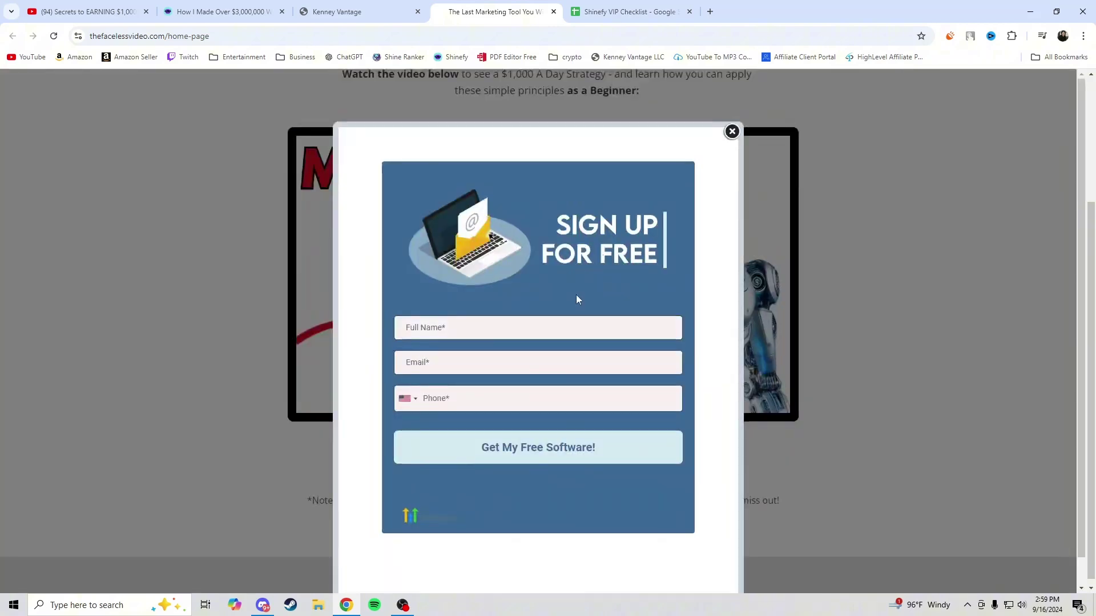
pyautogui.click(731, 132)
pyautogui.click(528, 466)
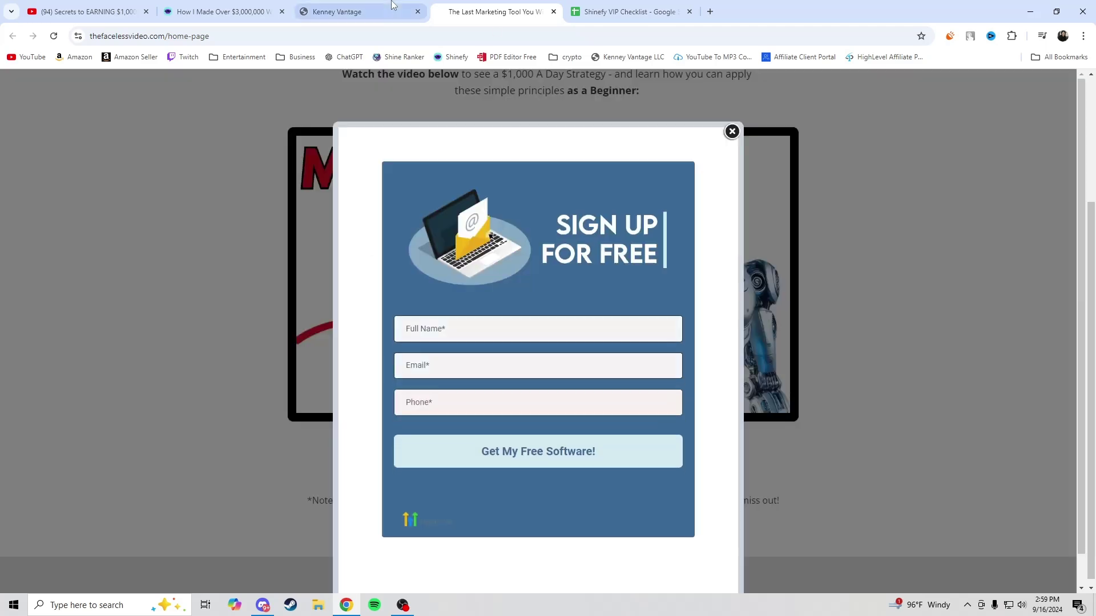
# Open the live preview of the CALENDER funnel step and review its headline and booking calendar
pyautogui.click(337, 12)
pyautogui.click(308, 282)
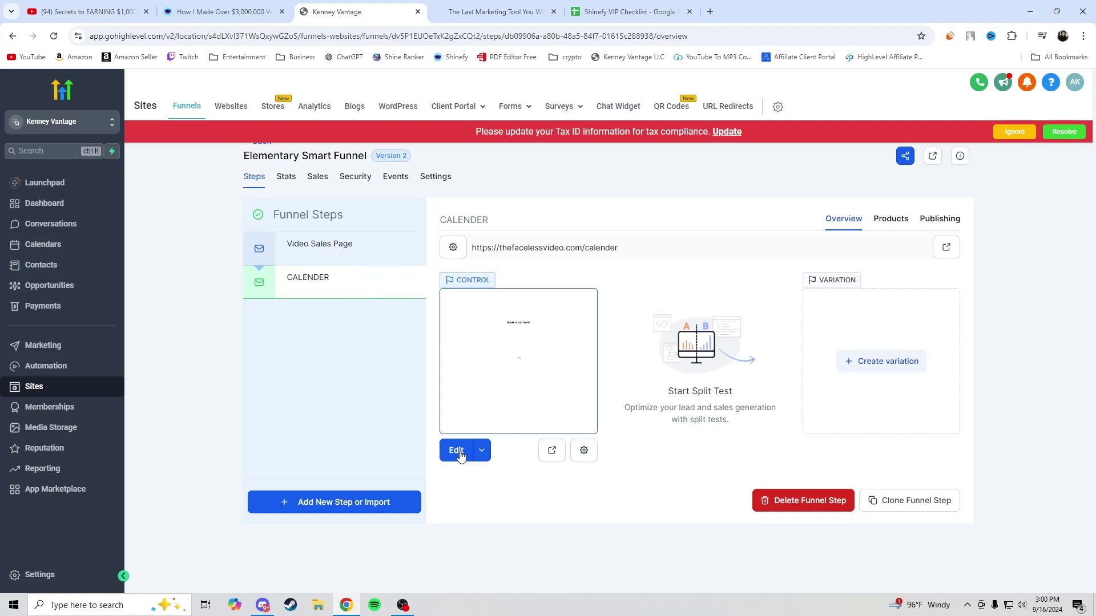
pyautogui.click(551, 450)
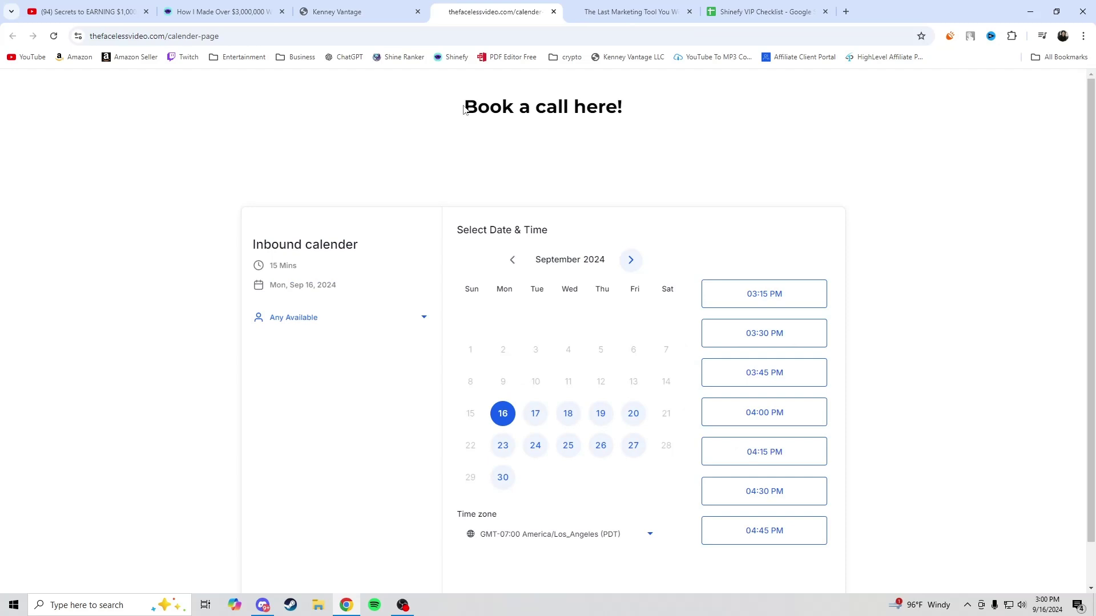
pyautogui.moveTo(466, 106); pyautogui.dragTo(671, 113)
pyautogui.click(594, 202)
pyautogui.scroll(-1, 409, 342)
# Schedule a test meeting for 03:15 PM on Mon, Sep 16, 2024 with the contact's details and consent, and close both preview pages
pyautogui.click(731, 255)
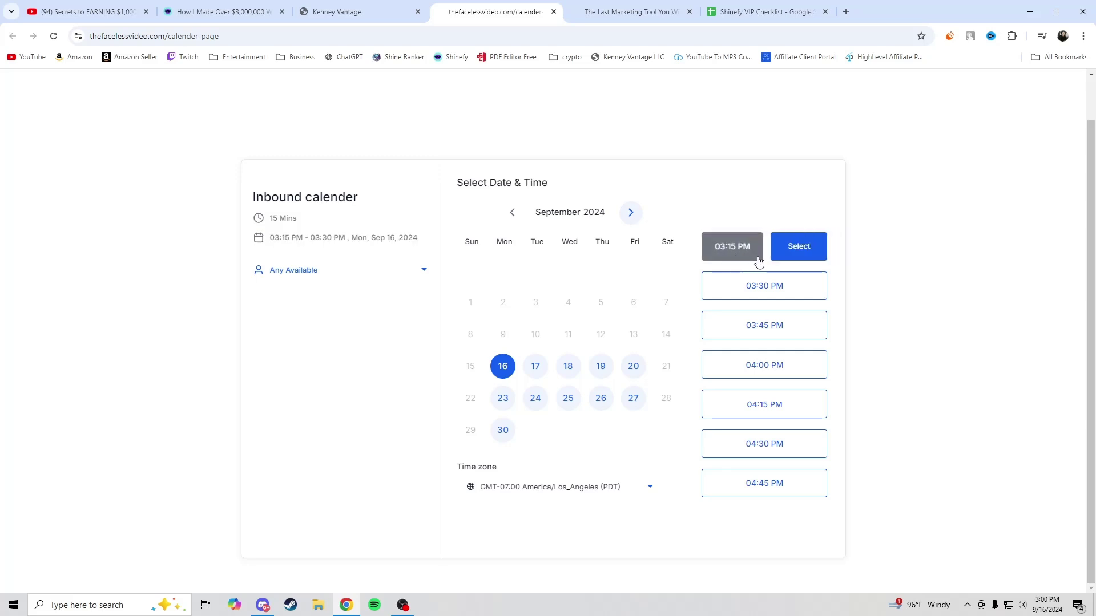
pyautogui.click(791, 248)
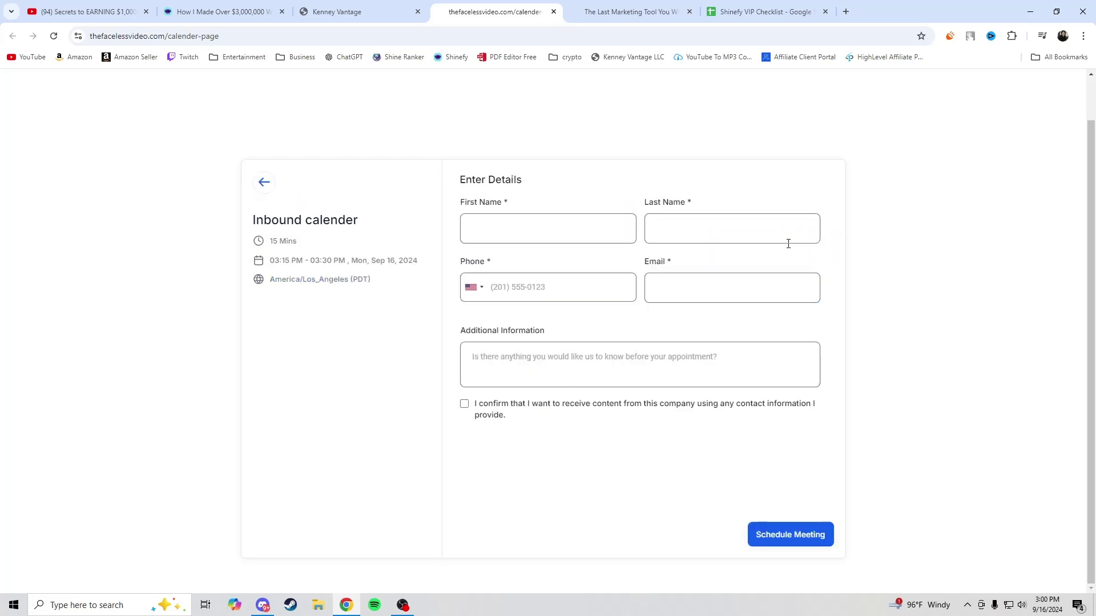
pyautogui.click(508, 231)
pyautogui.click(545, 263)
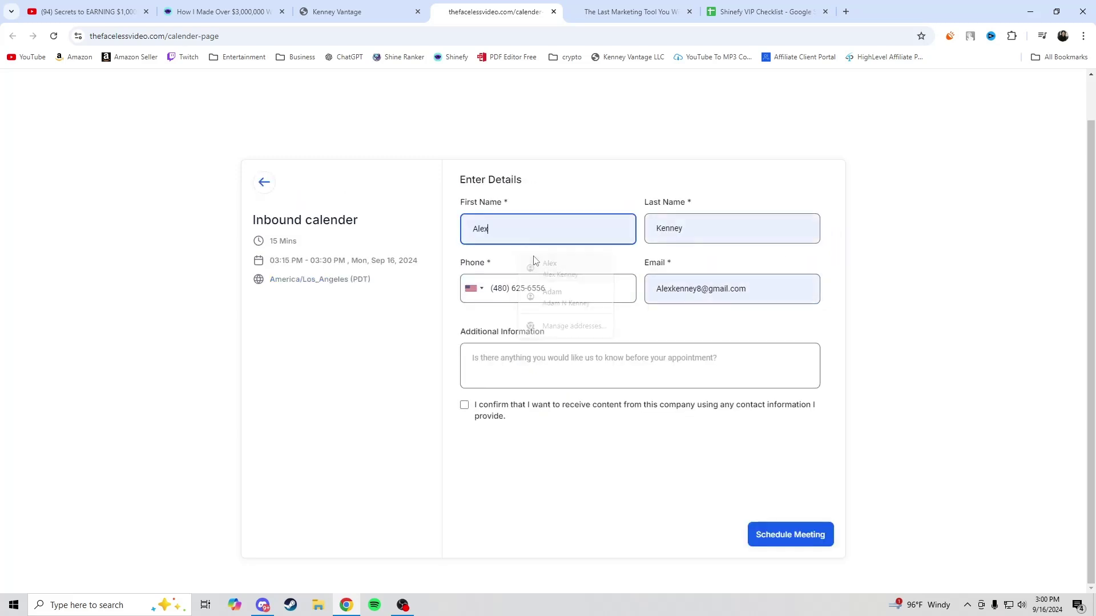
pyautogui.click(464, 405)
pyautogui.click(778, 537)
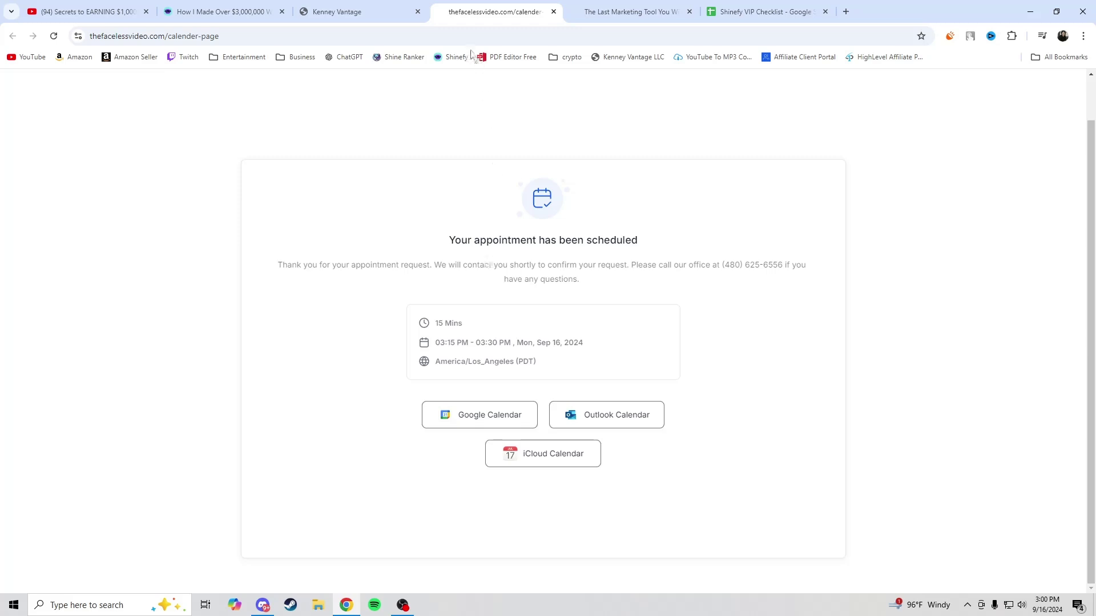
pyautogui.click(554, 11)
pyautogui.click(553, 11)
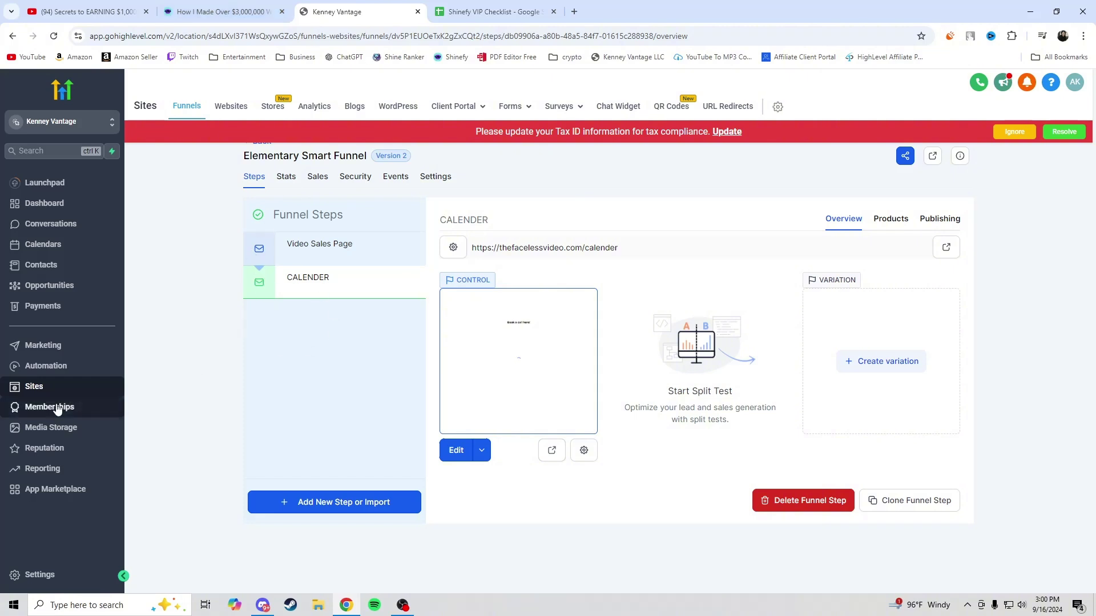
# Show the Inbound calender bookings in the account's calendar and inspect the details of the 03:15 PM appointment
pyautogui.click(44, 203)
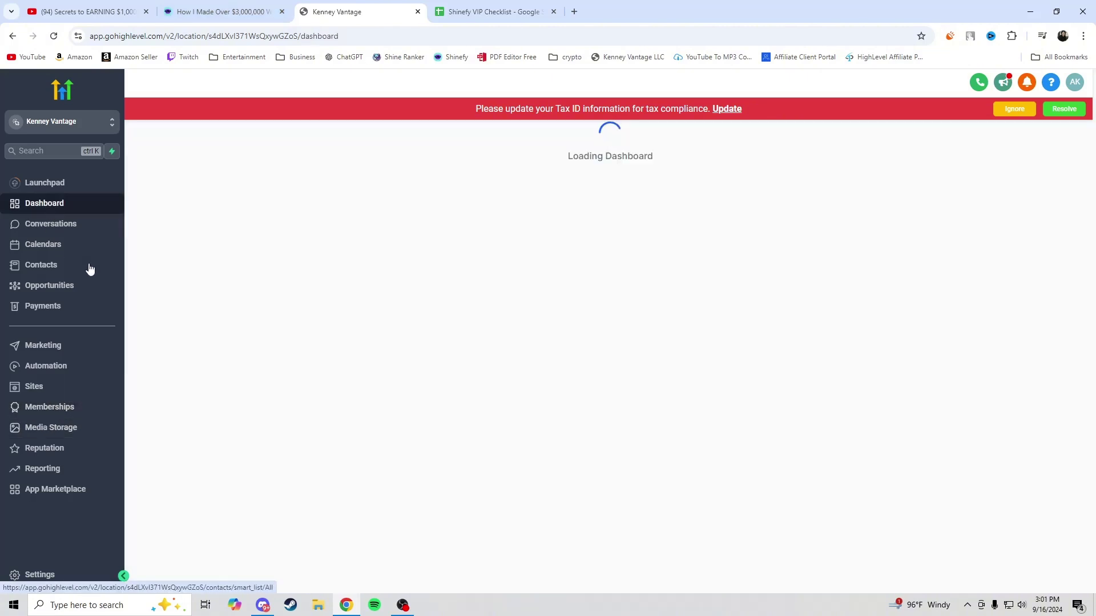
pyautogui.click(55, 250)
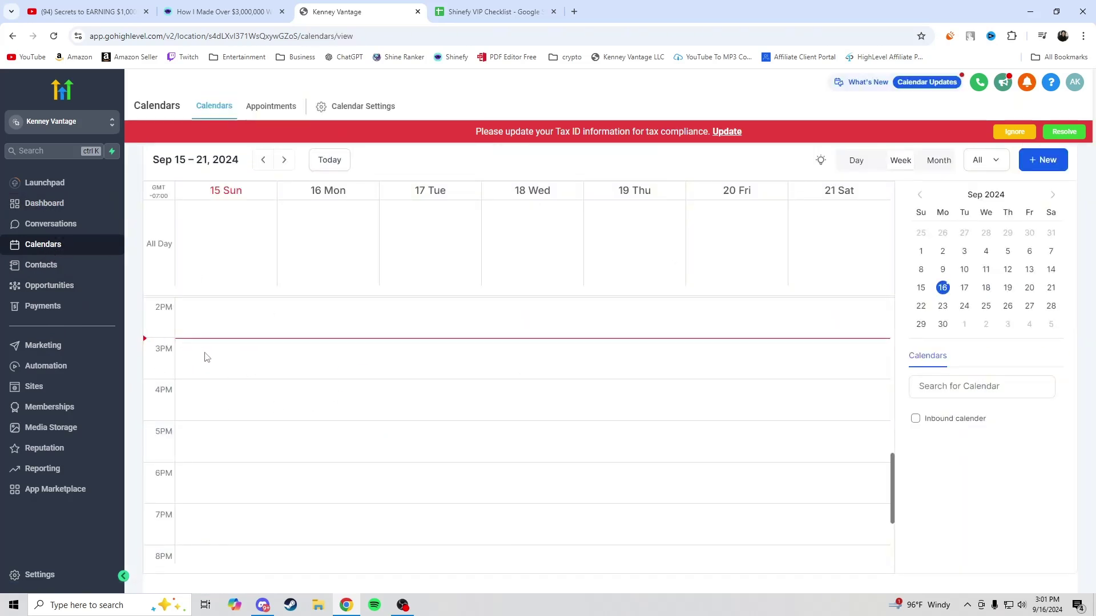
pyautogui.click(915, 420)
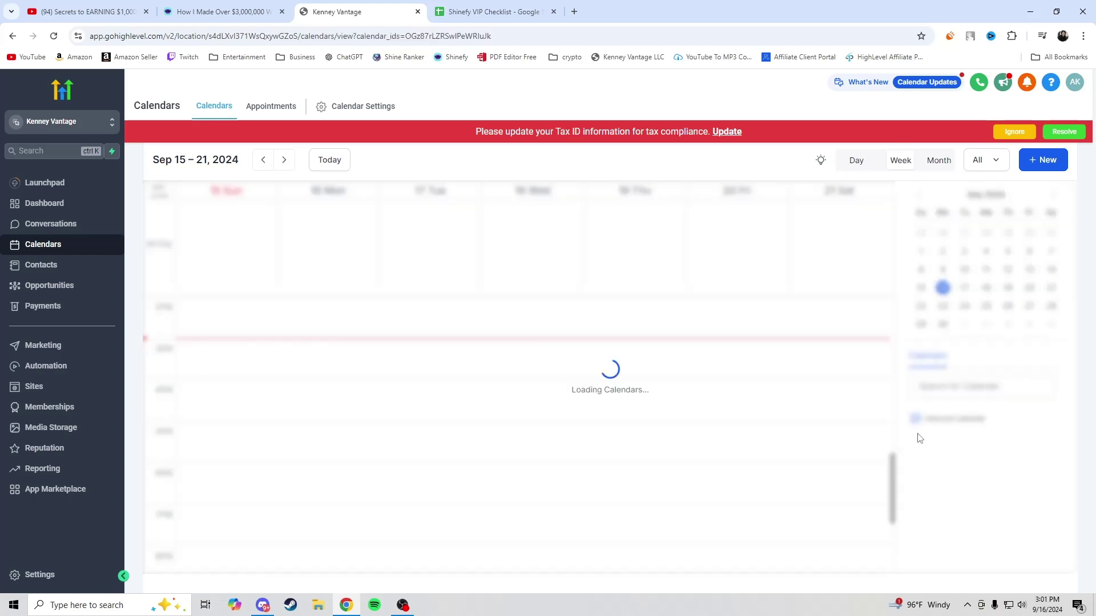
pyautogui.click(303, 355)
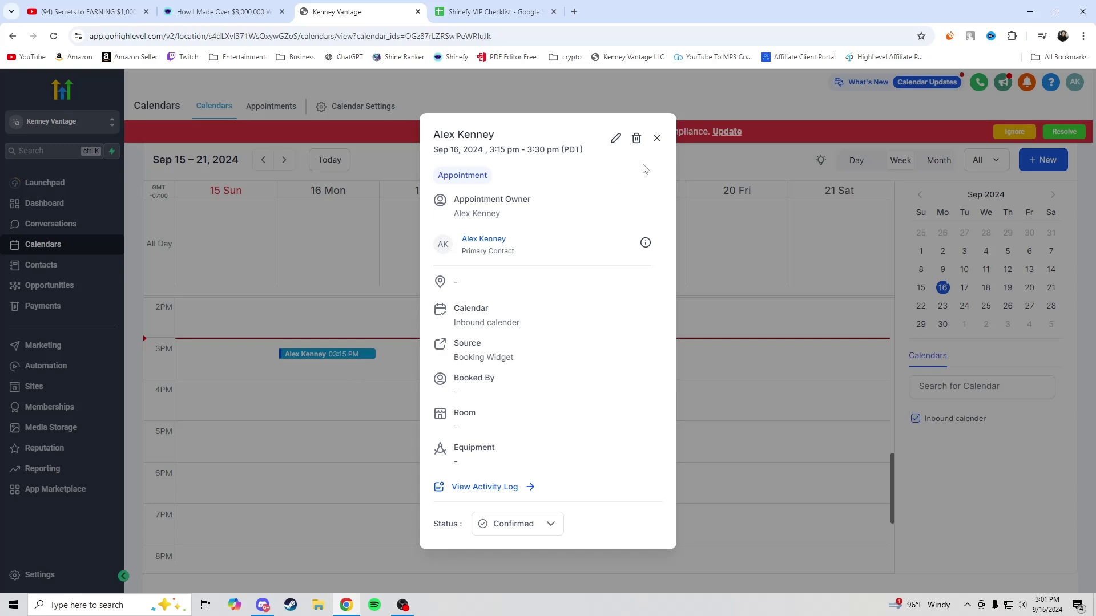
pyautogui.click(658, 138)
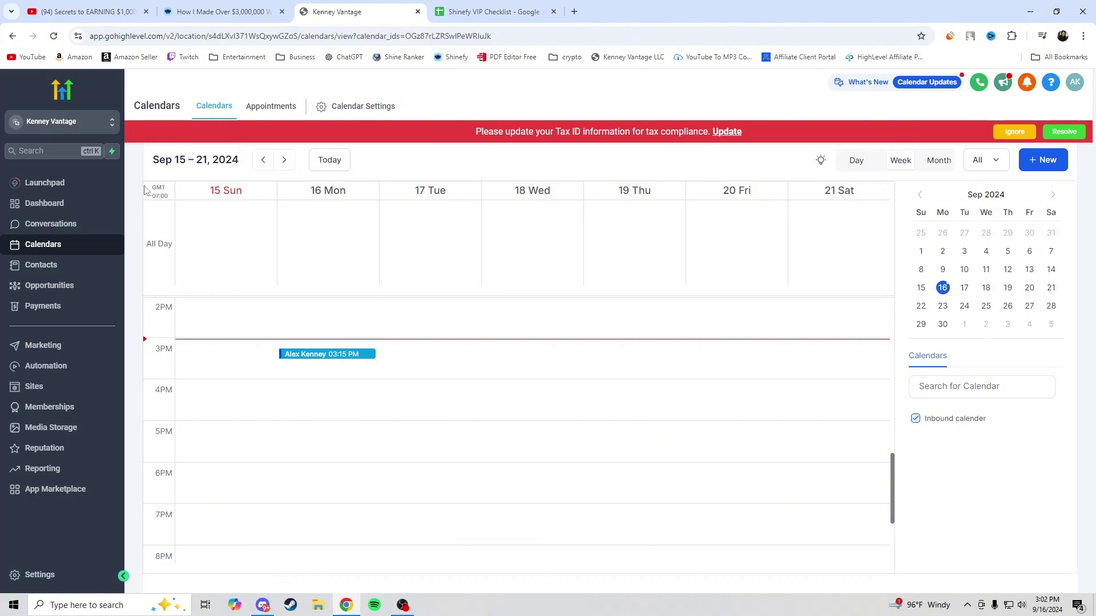
# Open the account's contacts list to check for the contact from the test booking
pyautogui.click(45, 268)
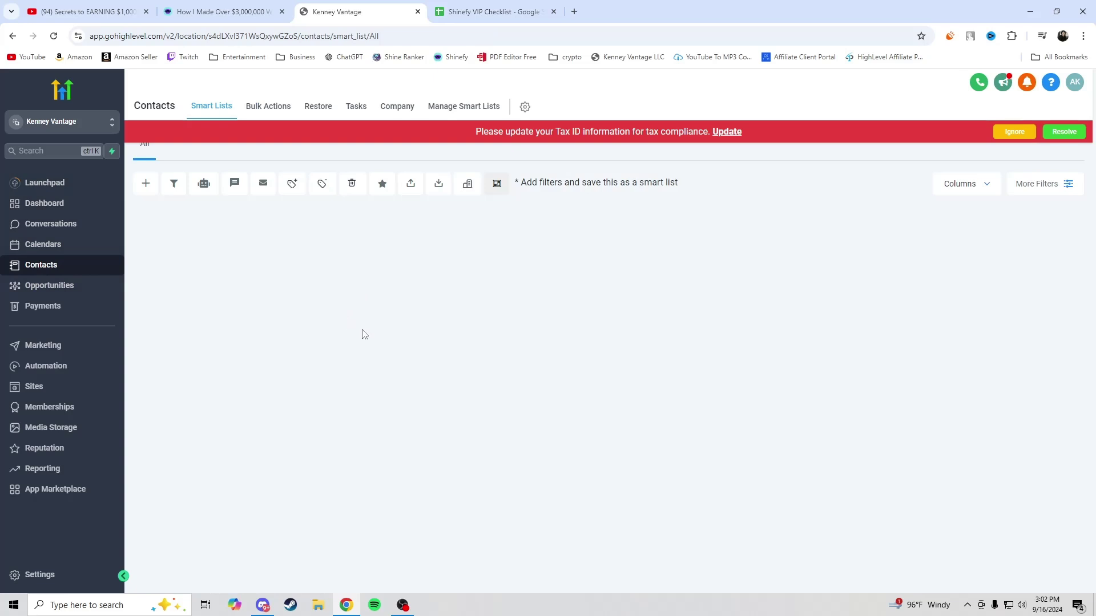